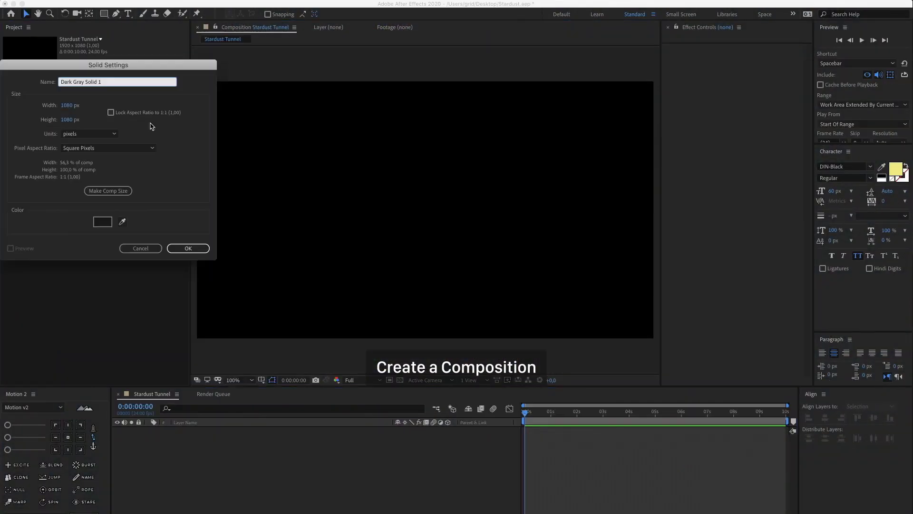
- Create the 1080×1080 'Stardust Mask' solid and shrink a full-frame mask to a centred square
type("Stardust Mask")
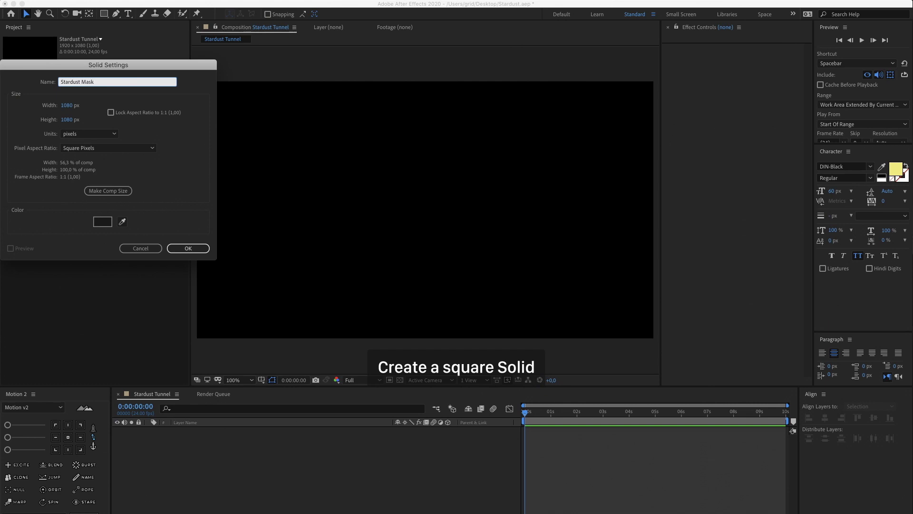
key("Return")
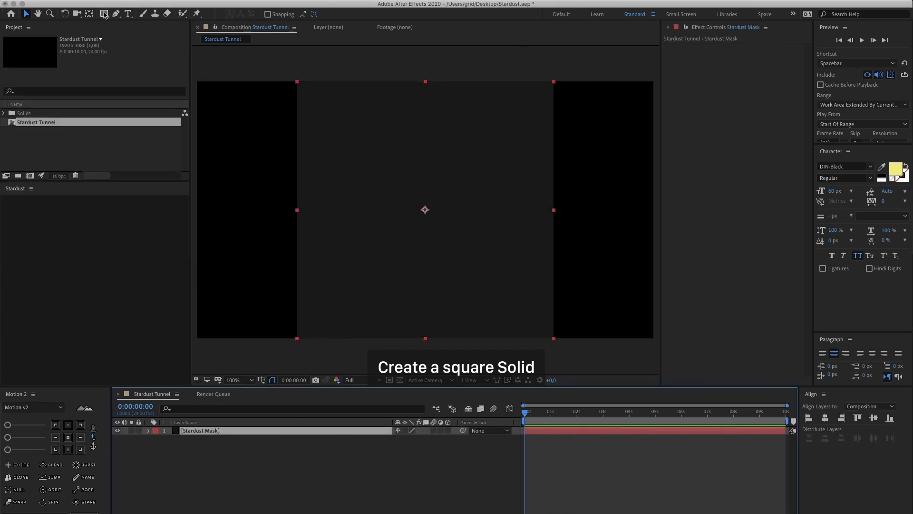
key("super+shift+n")
key("super+t")
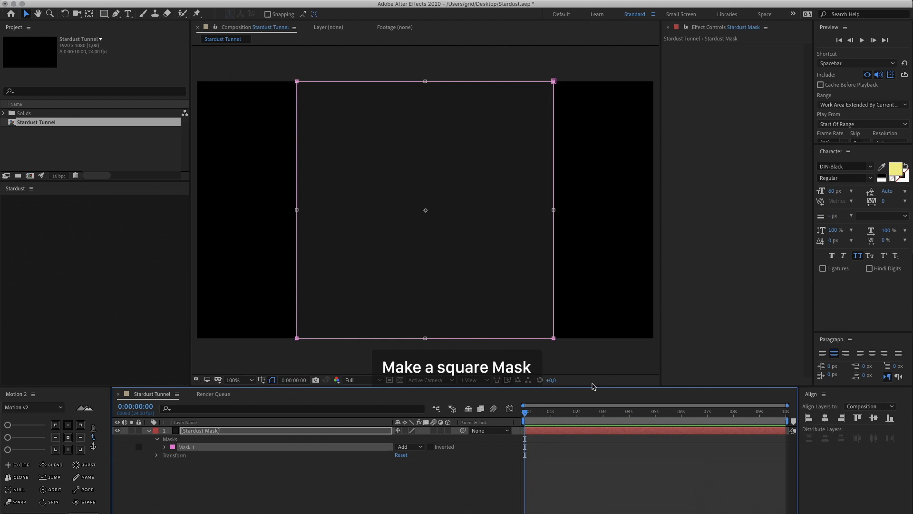
left_click(553, 338)
left_click_drag(553, 339, 514, 299)
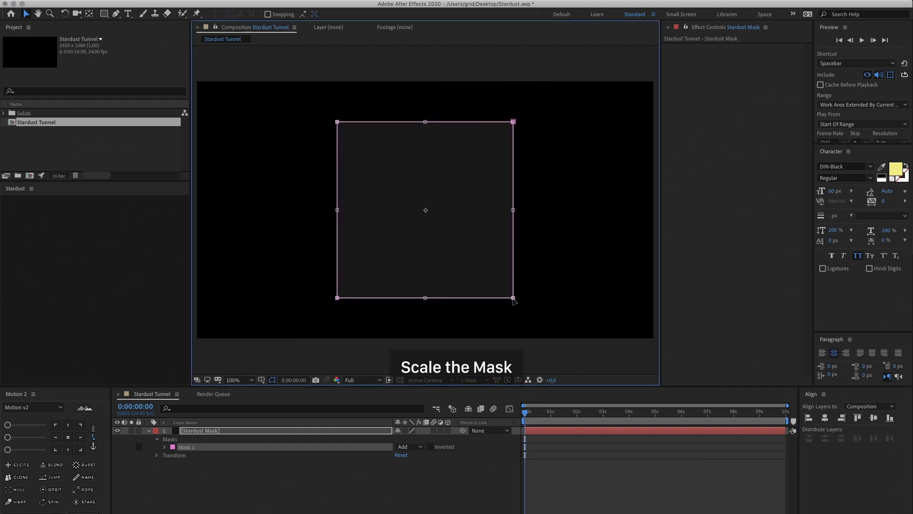
key("super+y")
- Create a comp-size solid named 'Stardust Tunnel'
left_click(121, 192)
left_click(97, 85)
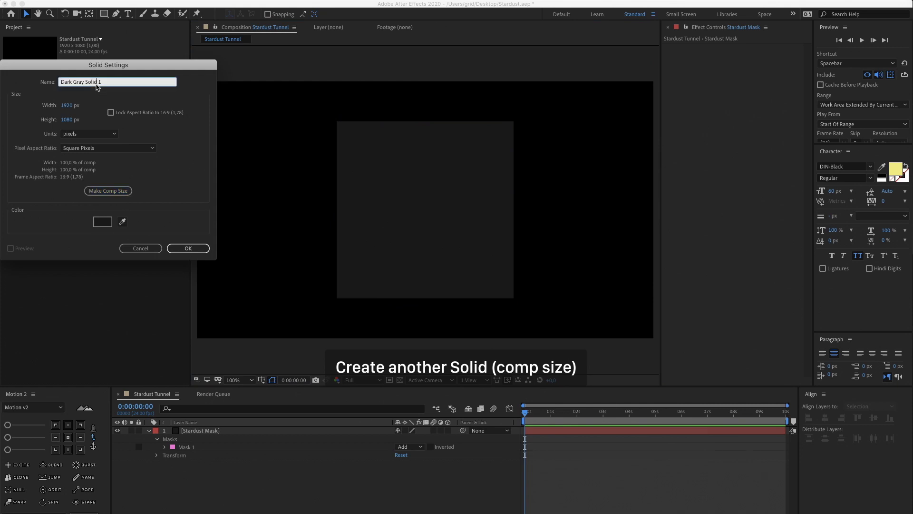
type("Stardust Tunnel")
key("Return")
- Apply Stardust and set the emitter to Text / Mask with Edge Weighted emission
key("ctrl+space")
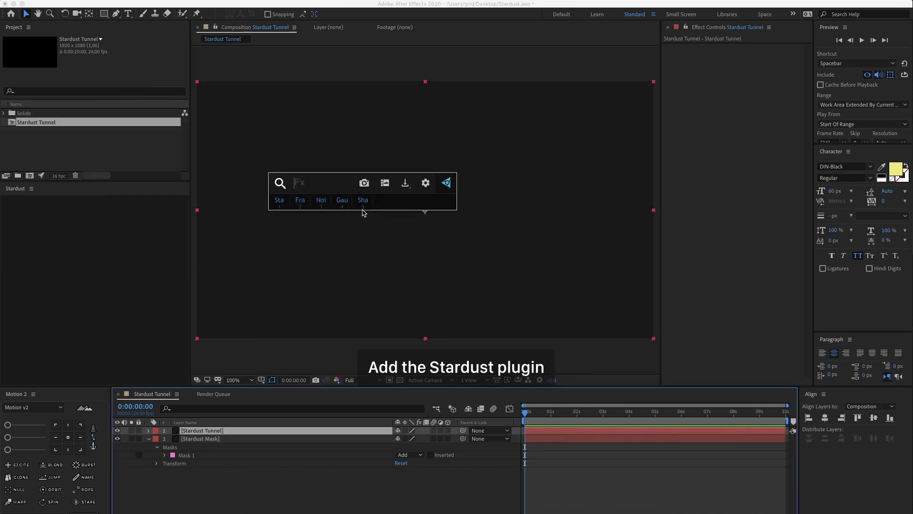
type("star")
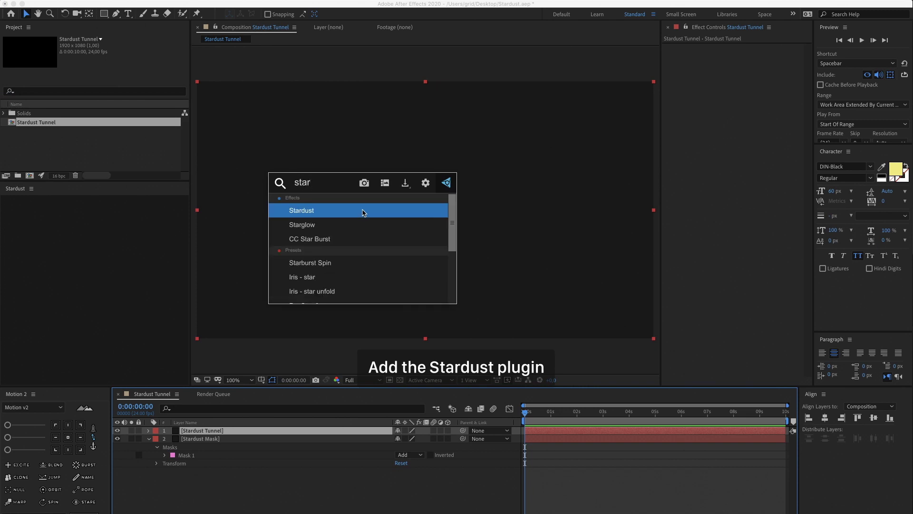
left_click(363, 213)
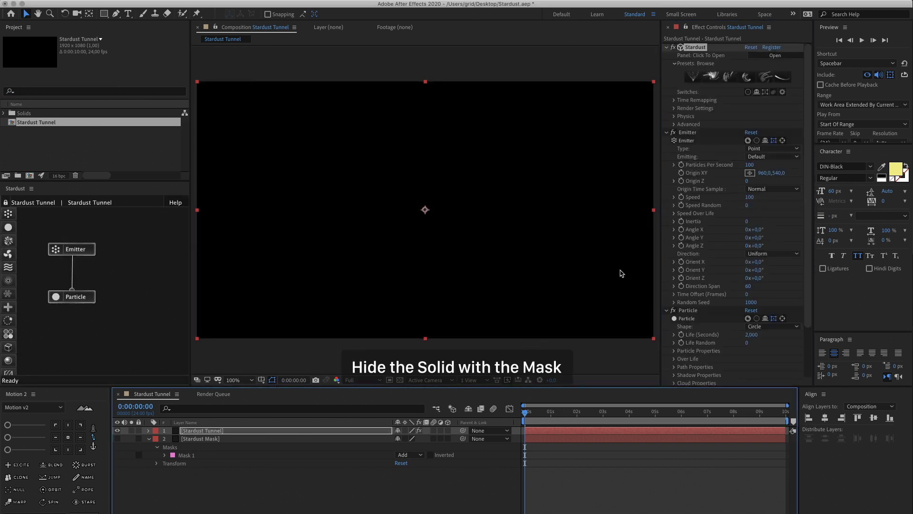
left_click(772, 148)
left_click(760, 198)
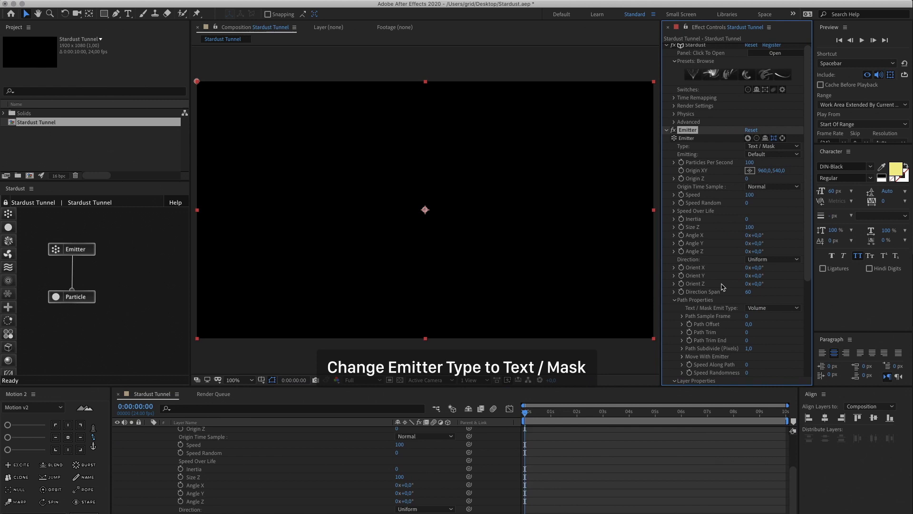
left_click(759, 308)
left_click(764, 339)
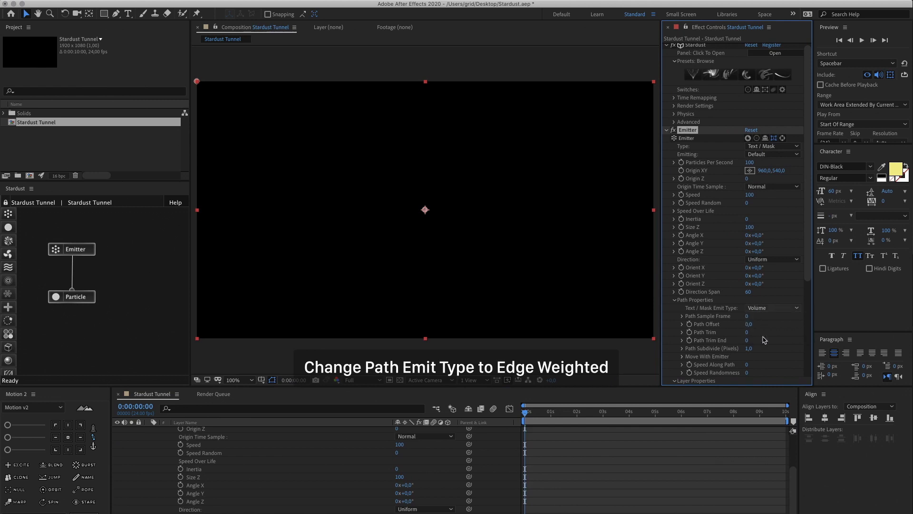
scroll(764, 338, "down", 5)
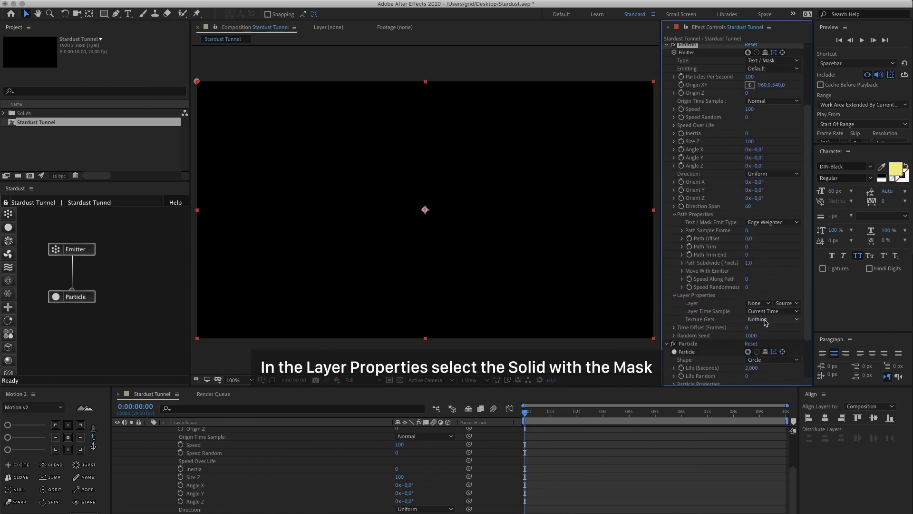
- Use the Stardust Mask layer as emitter source, go to 3:16, and emit 750 particles per second
left_click(758, 303)
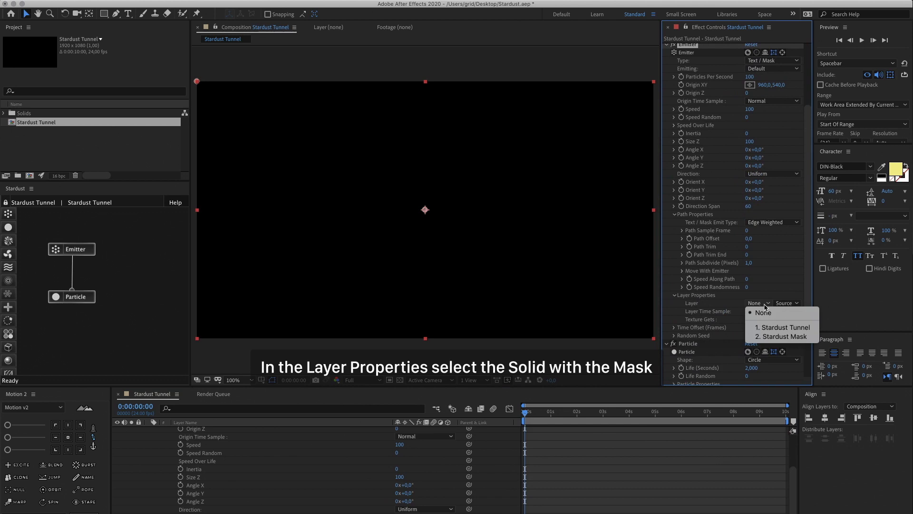
left_click(768, 337)
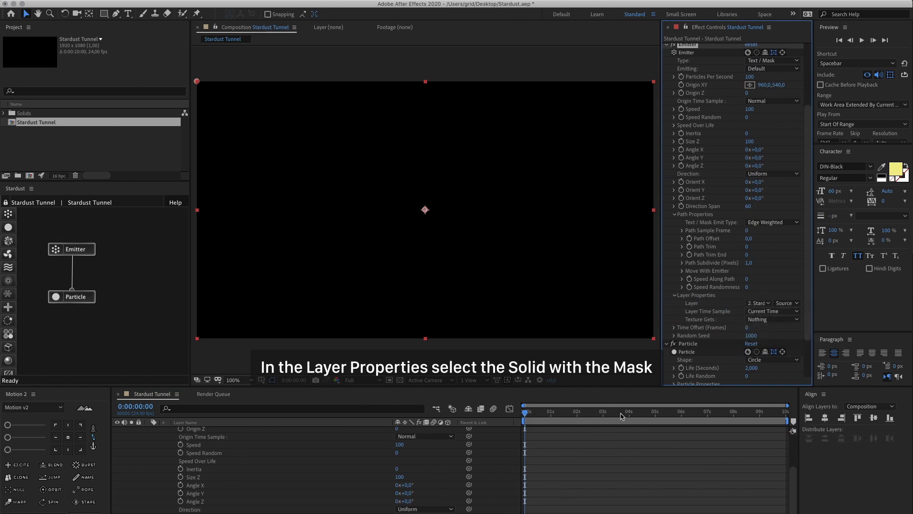
left_click(621, 413)
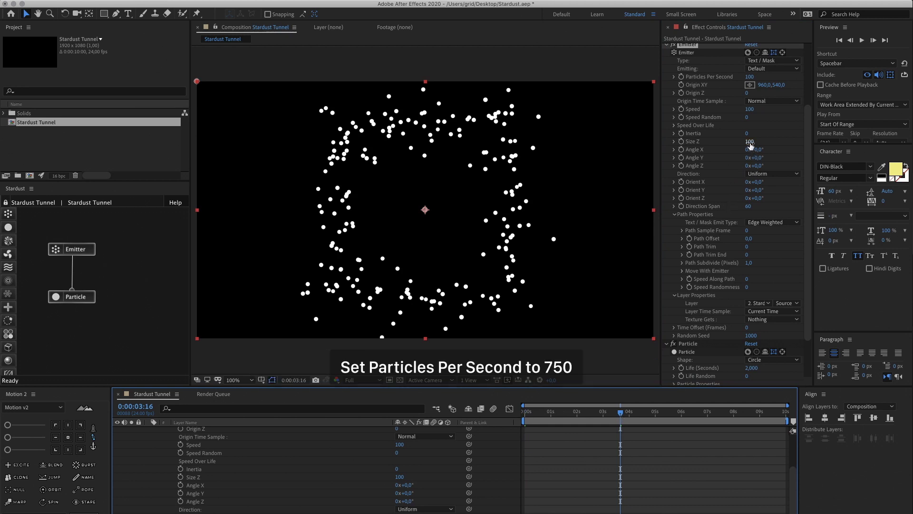
left_click(750, 77)
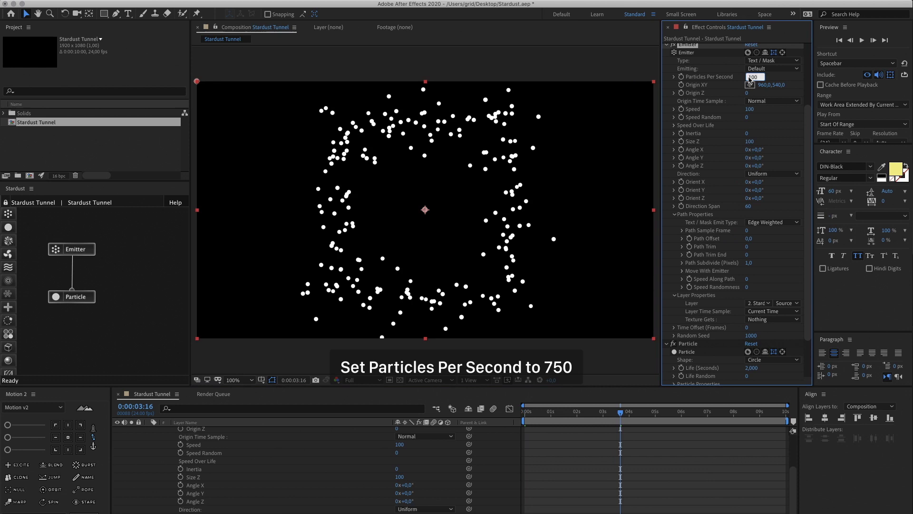
type("750")
key("Return")
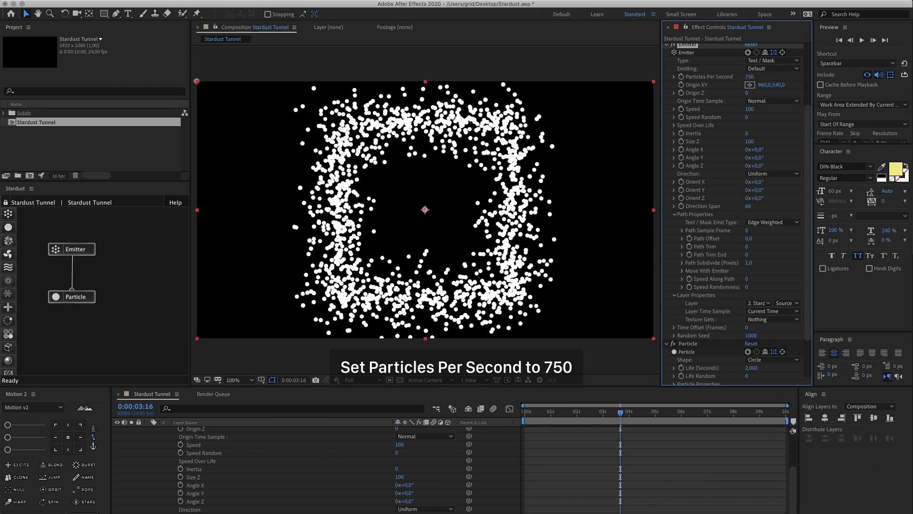
- Set emitter Speed 0, Size Z 1000 and Path Subdivide 10
left_click(749, 109)
type("0")
key("Return")
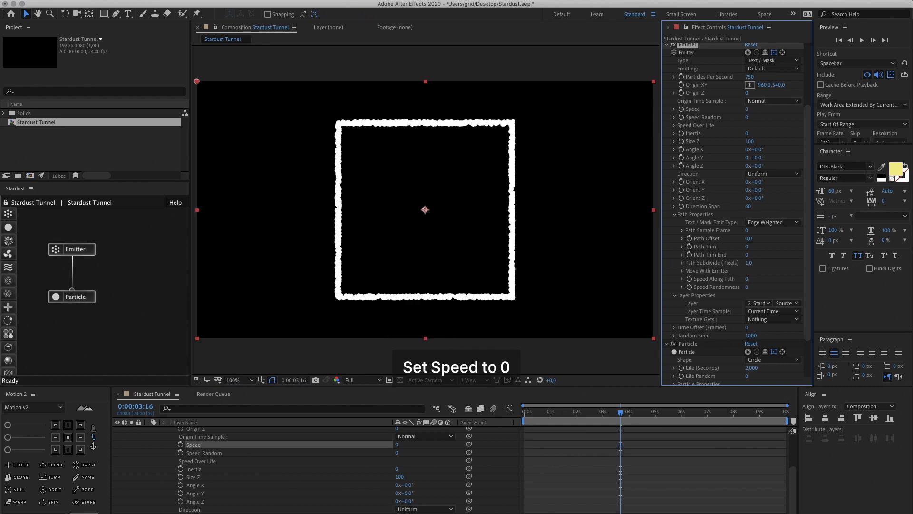
left_click(751, 142)
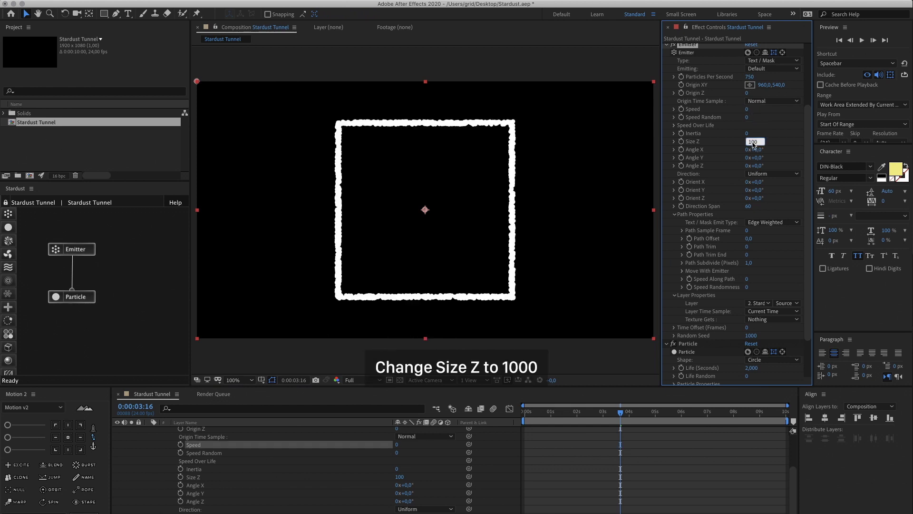
type("1000")
key("Return")
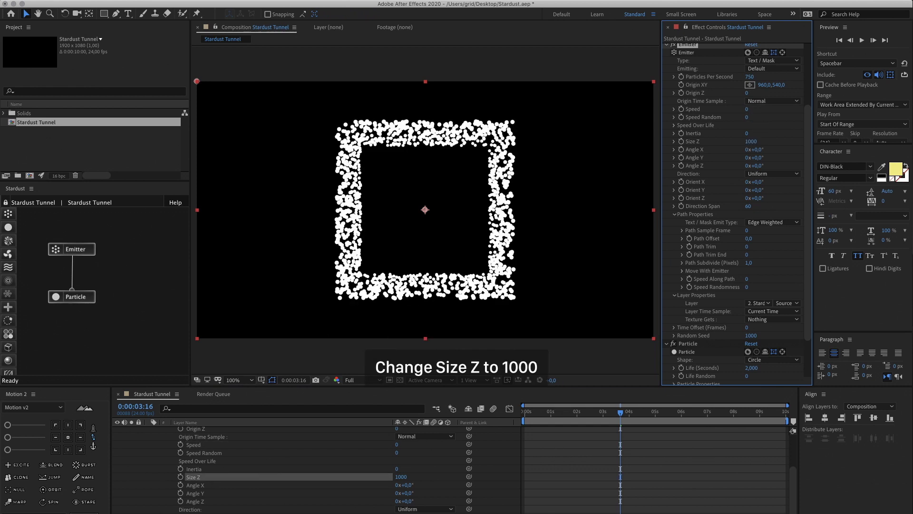
left_click(749, 263)
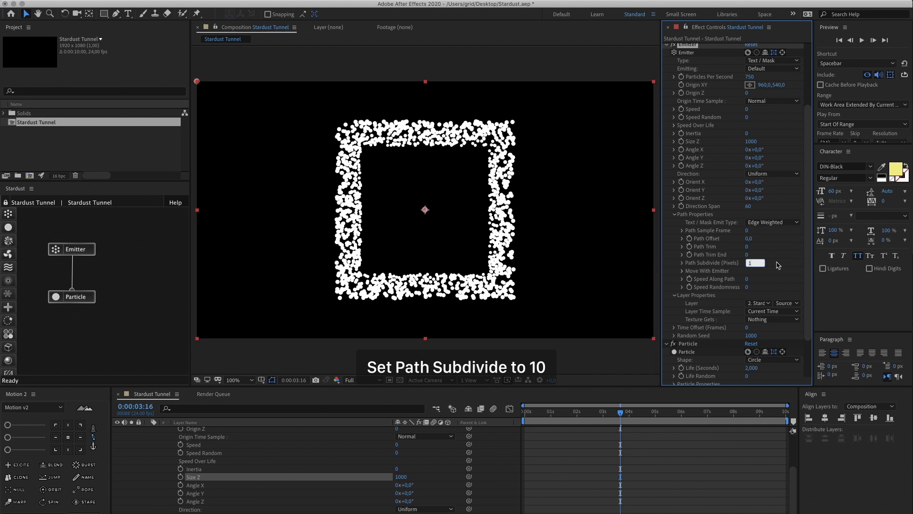
type("10")
key("Return")
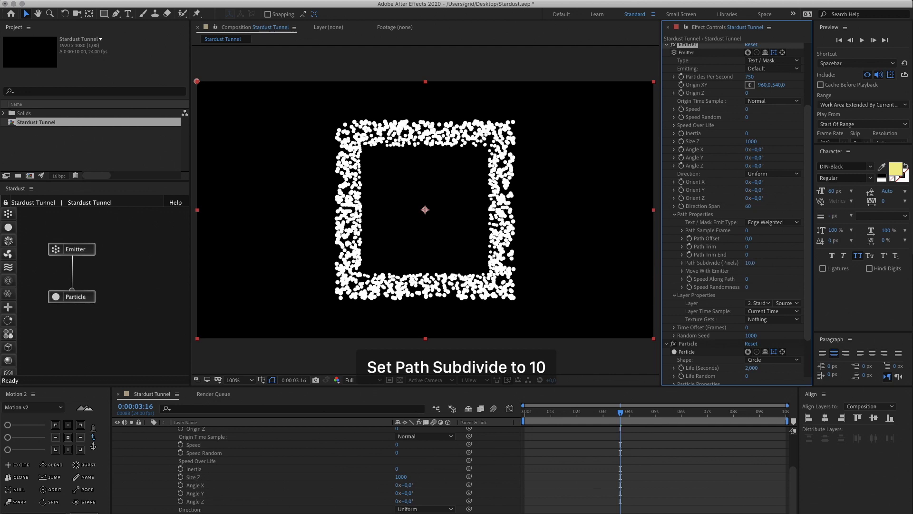
- Give the particles Size 2, Size Random 100 and Opacity Random 50
scroll(780, 290, "down", 3)
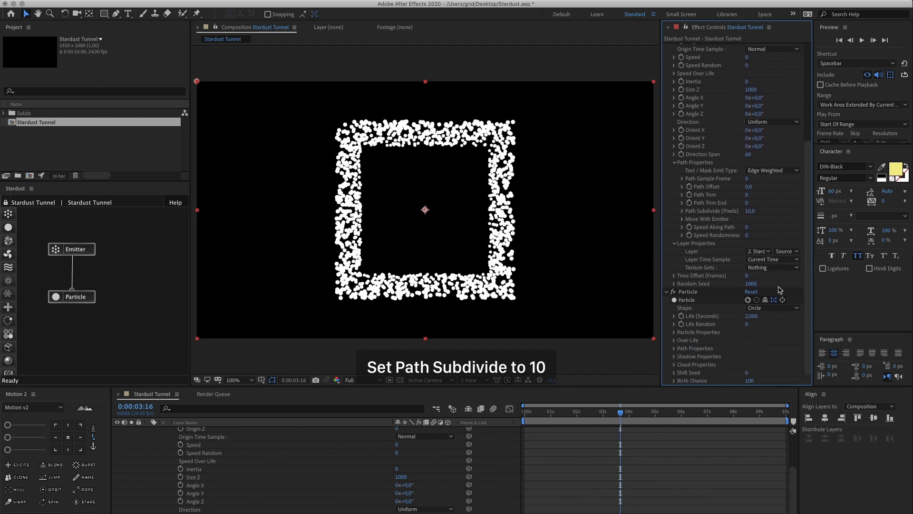
left_click(675, 335)
scroll(675, 334, "down", 3)
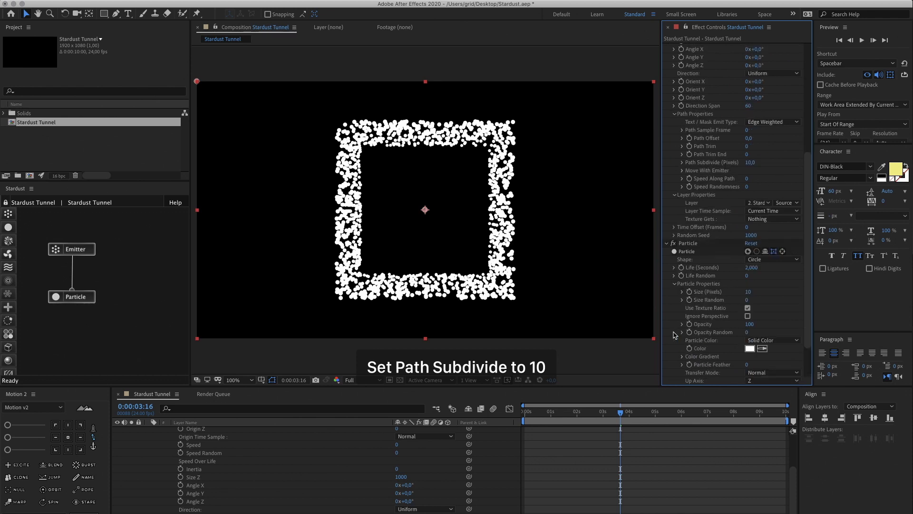
left_click(747, 292)
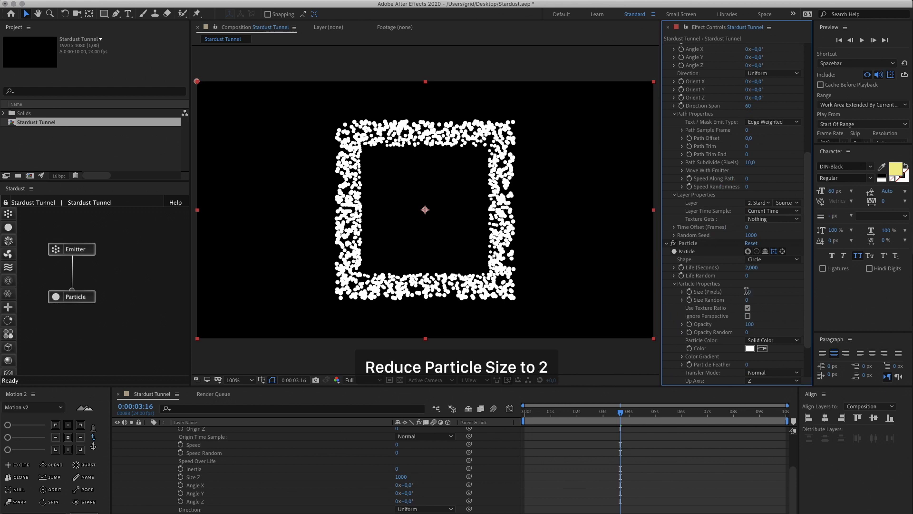
type("2")
key("Return")
left_click(748, 300)
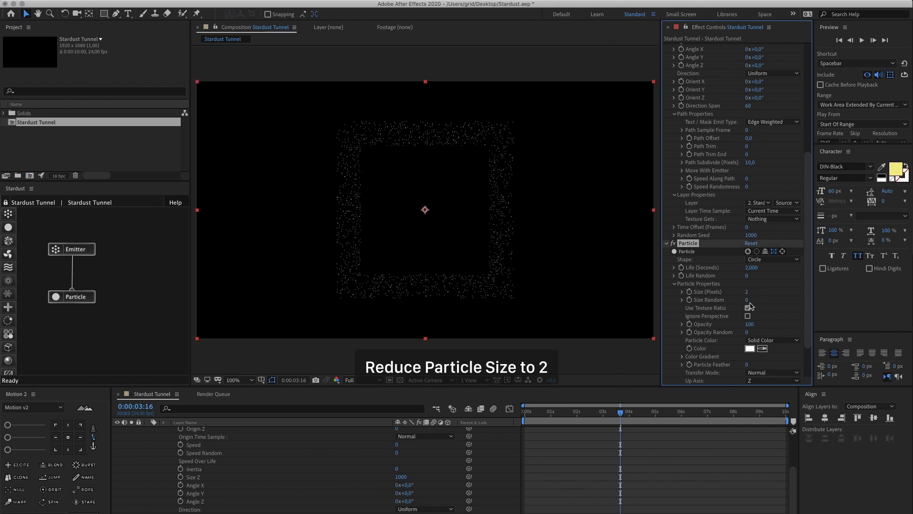
type("100")
key("Return")
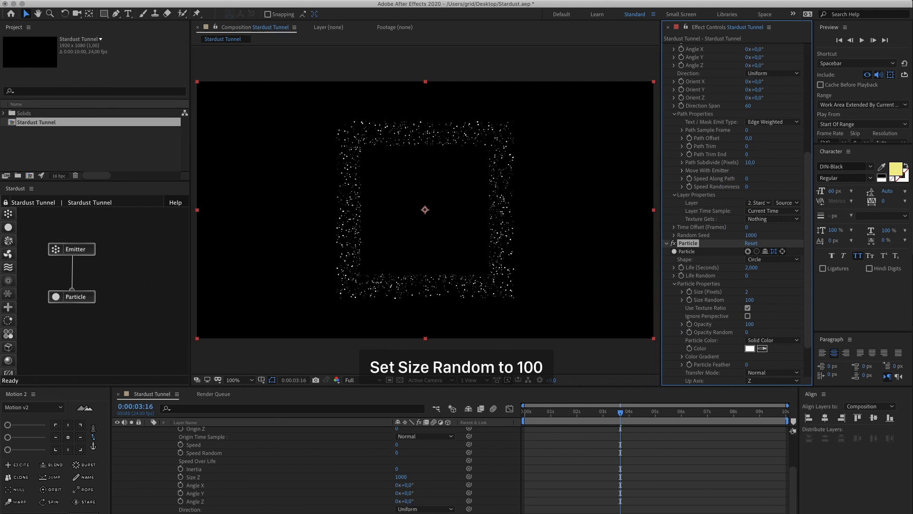
left_click(746, 332)
type("50")
key("Return")
- Set Life Random 100 and an emitter Time Offset of 48 frames, then return to the start
left_click(746, 275)
type("100")
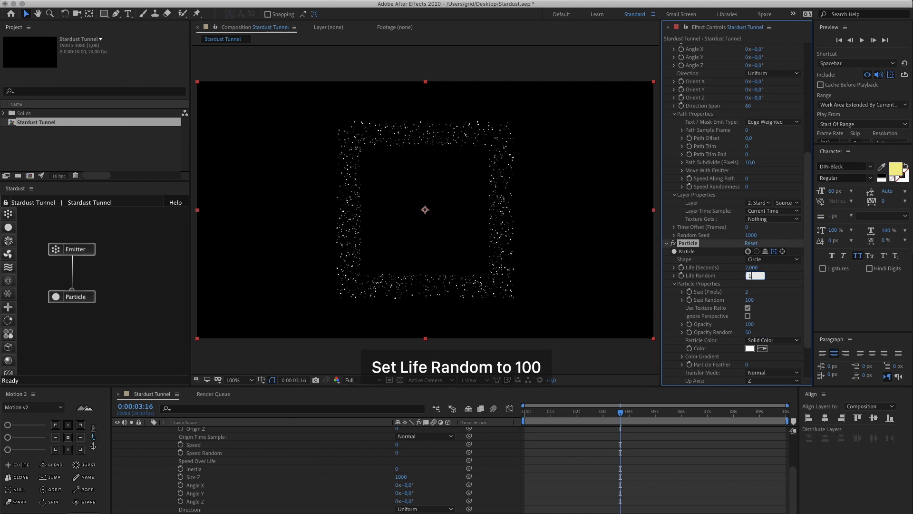
key("Return")
scroll(750, 293, "up", 5)
left_click(746, 330)
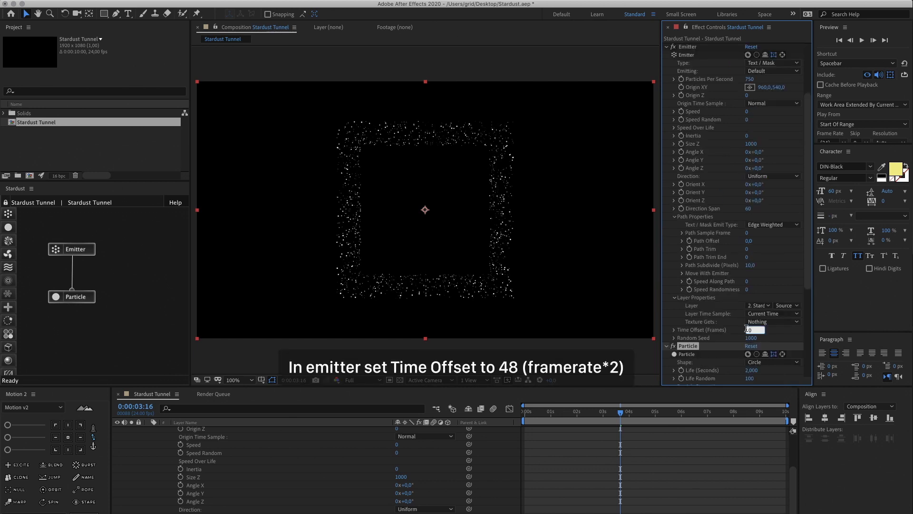
key("Return")
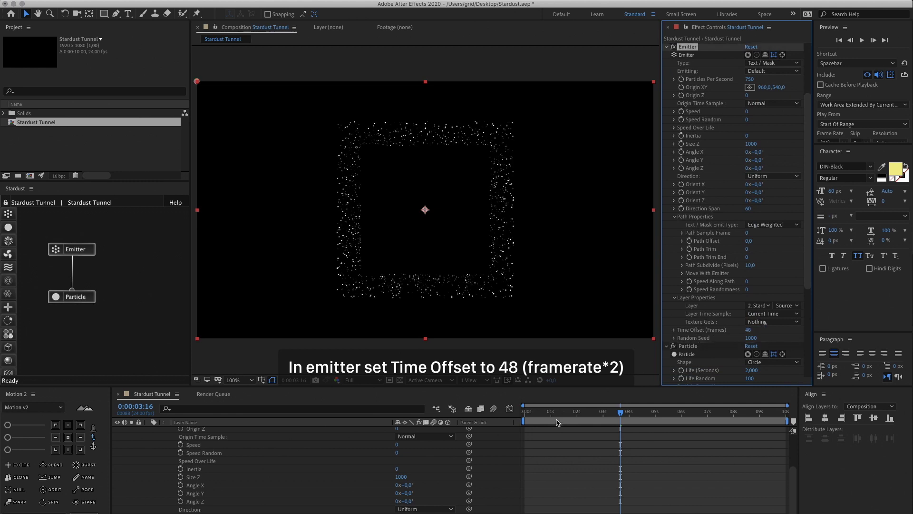
left_click(525, 411)
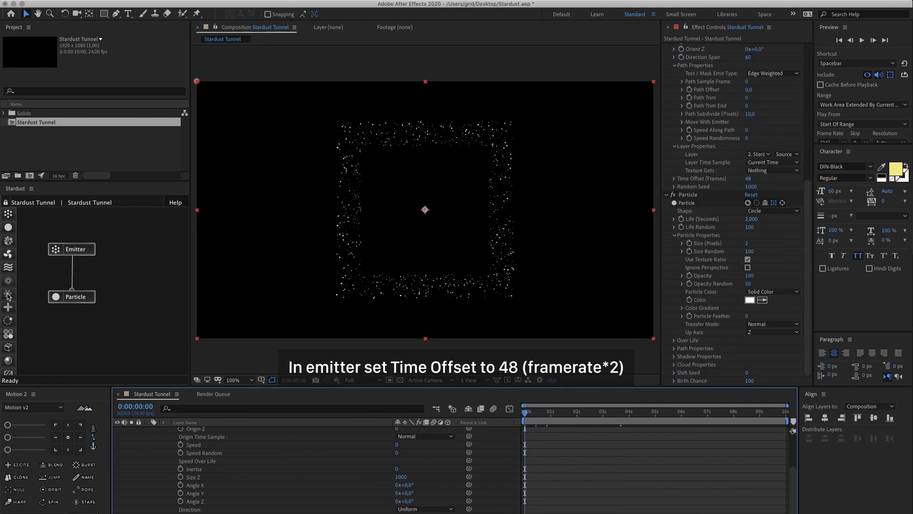
- Add a Replica node after Particle with Scale X/Y 200, Angle Z 90 and 2 replicates
left_click_drag(8, 295, 79, 328)
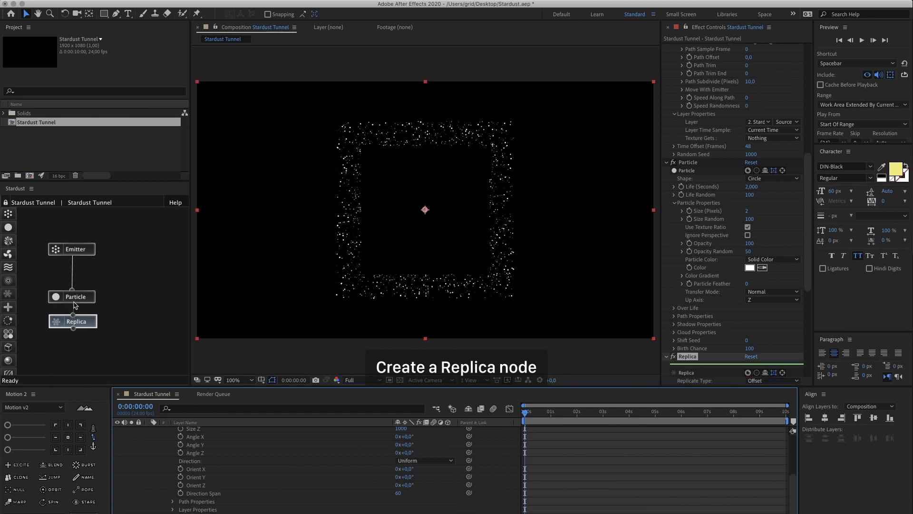
scroll(738, 291, "down", 1)
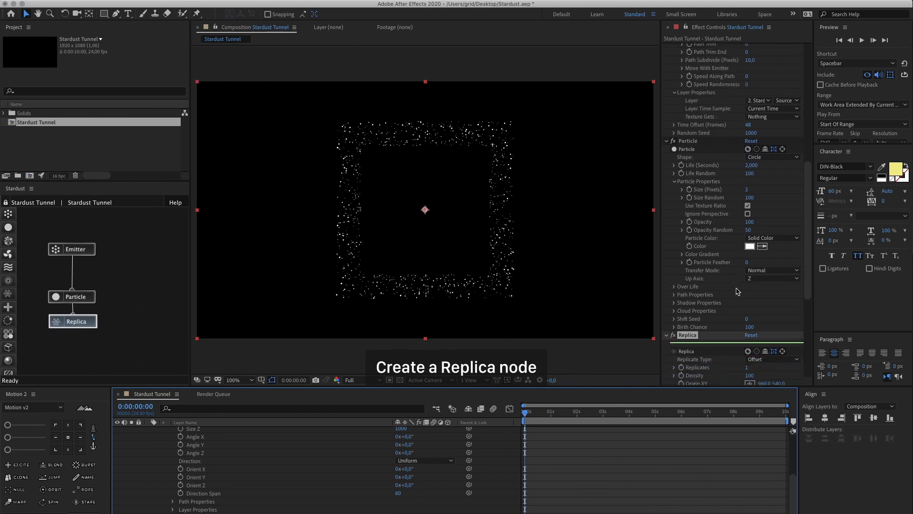
scroll(737, 291, "down", 5)
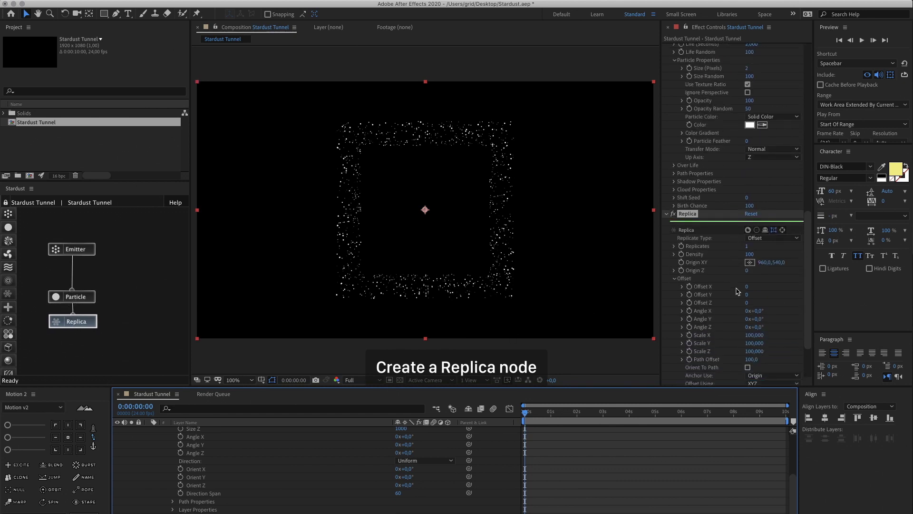
left_click(754, 336)
type("200")
key("Tab")
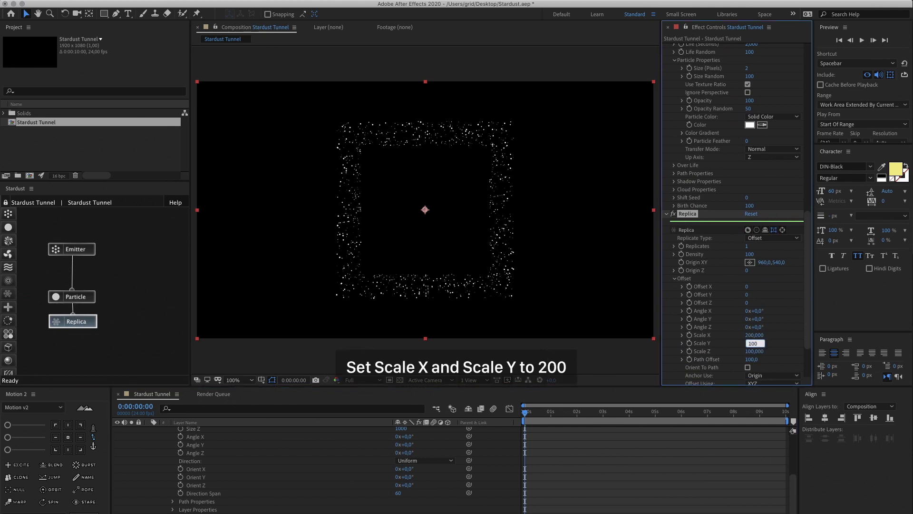
type("200")
key("Return")
left_click(759, 328)
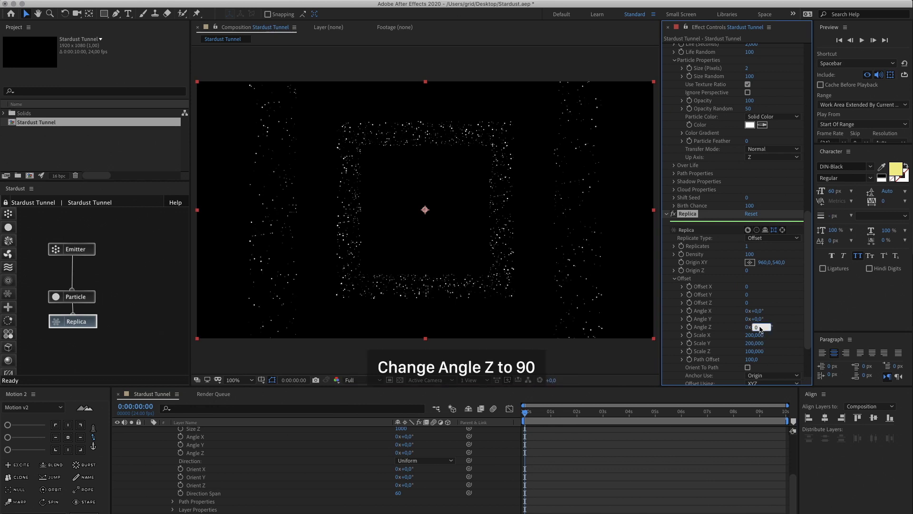
key("Return")
left_click(748, 246)
key("Return")
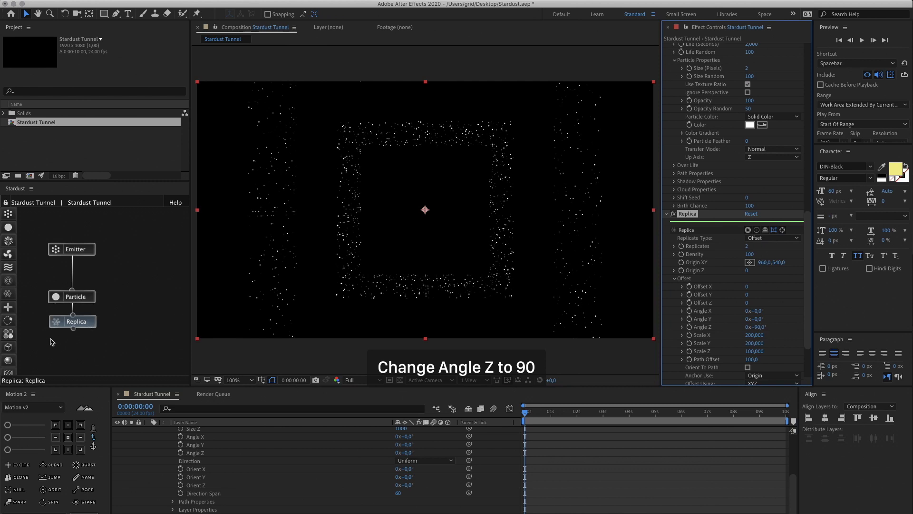
- Add a second Replica node with Offset Z 1000, 30 replicates and Angle Z 90
left_click(8, 294)
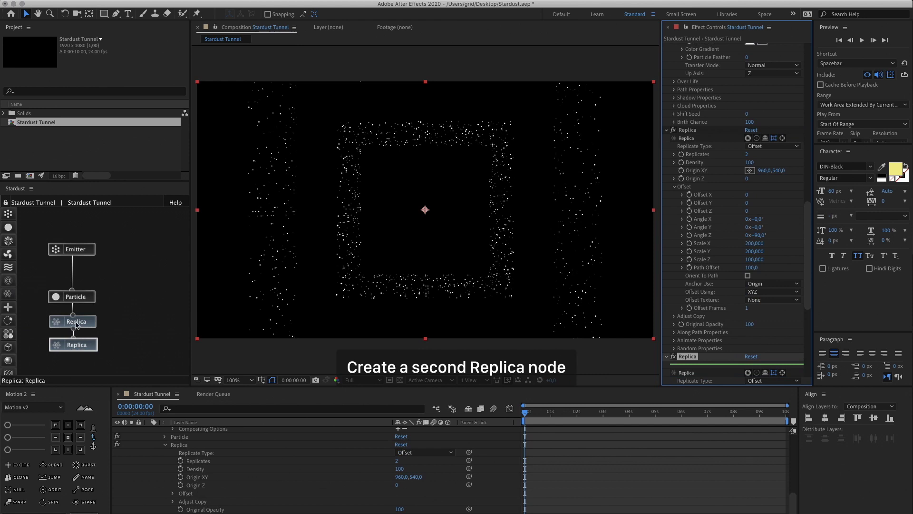
scroll(728, 287, "down", 6)
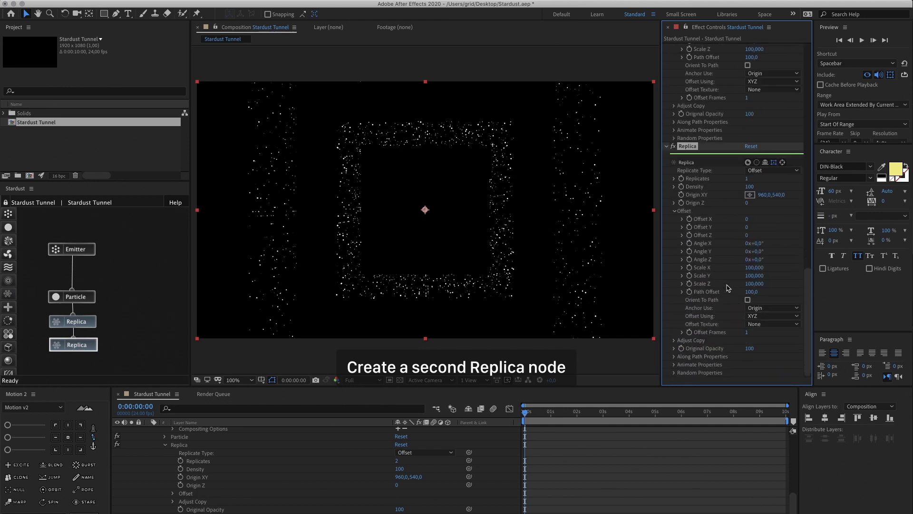
left_click(747, 235)
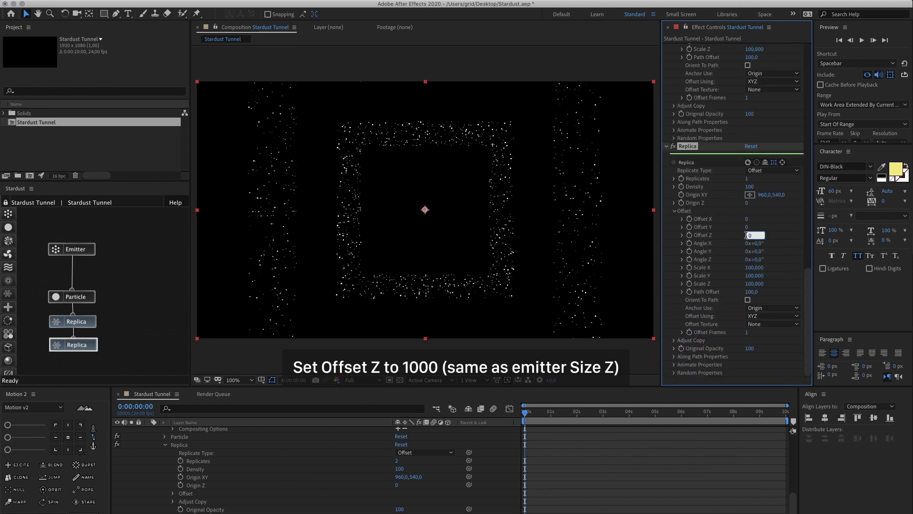
key("Return")
left_click(749, 179)
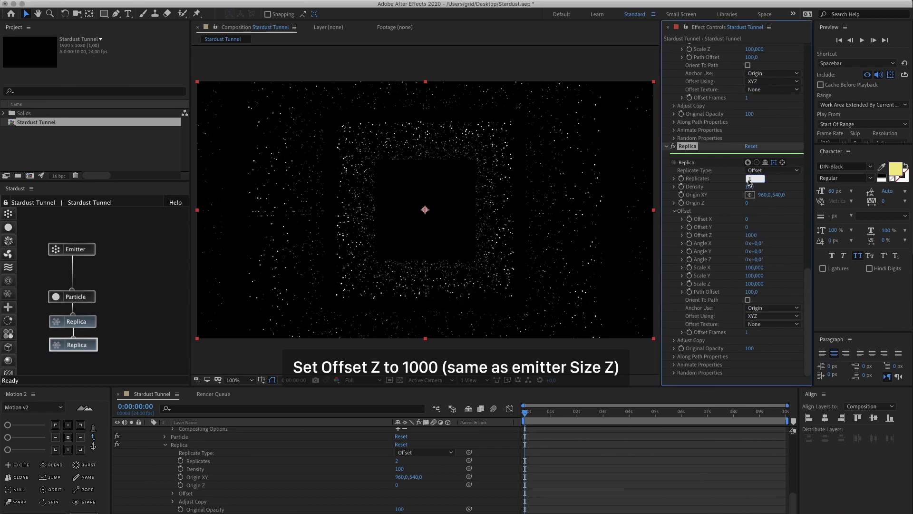
type("30")
key("Return")
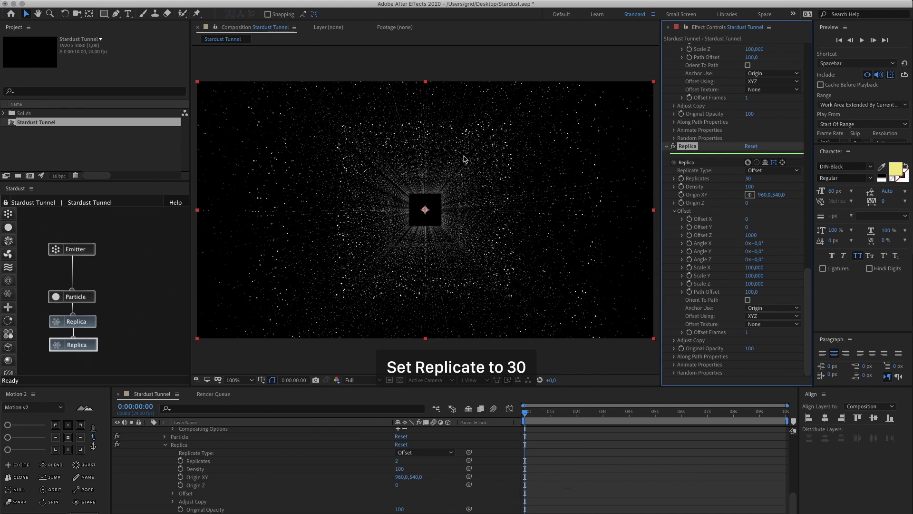
left_click(758, 260)
type("90")
key("Return")
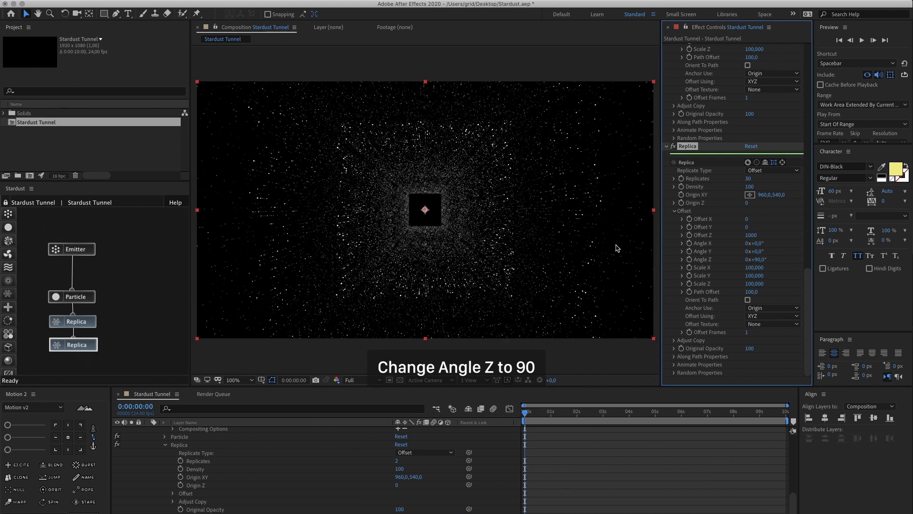
left_click_drag(46, 240, 125, 311)
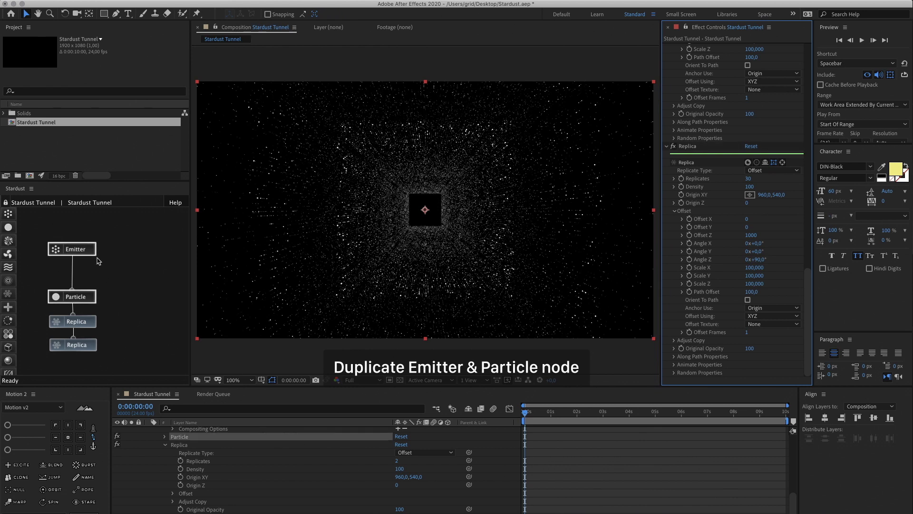
- Duplicate the Emitter and Particle nodes and give Emitter 2 1000 particles per second and Size Z 10
key("super+d")
left_click_drag(99, 261, 160, 262)
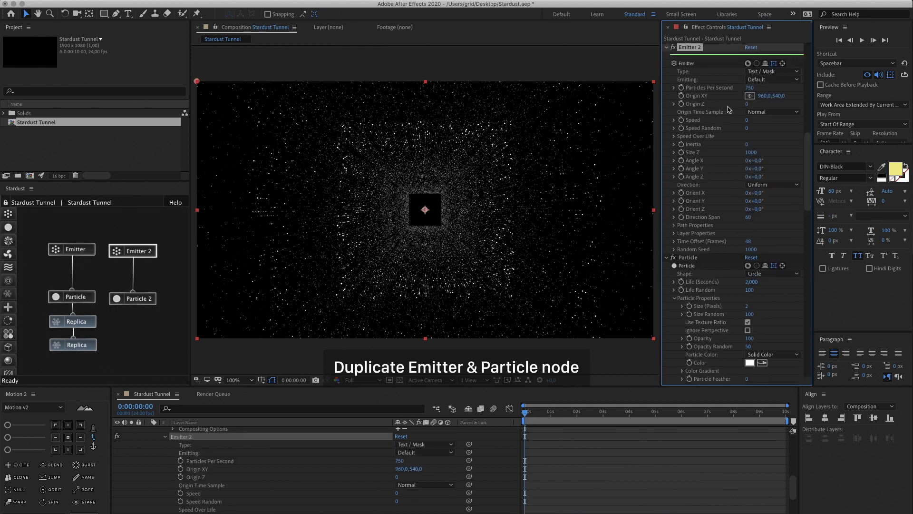
left_click(748, 88)
type("100")
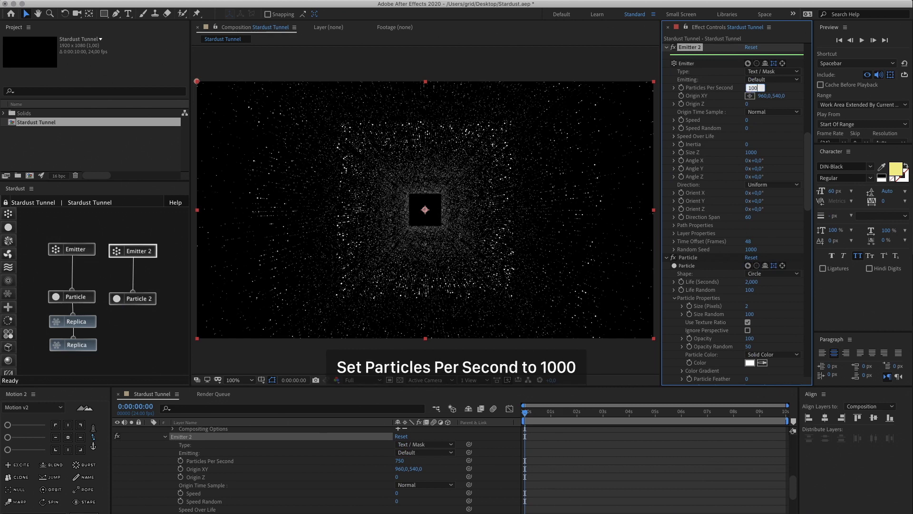
type("0")
key("Return")
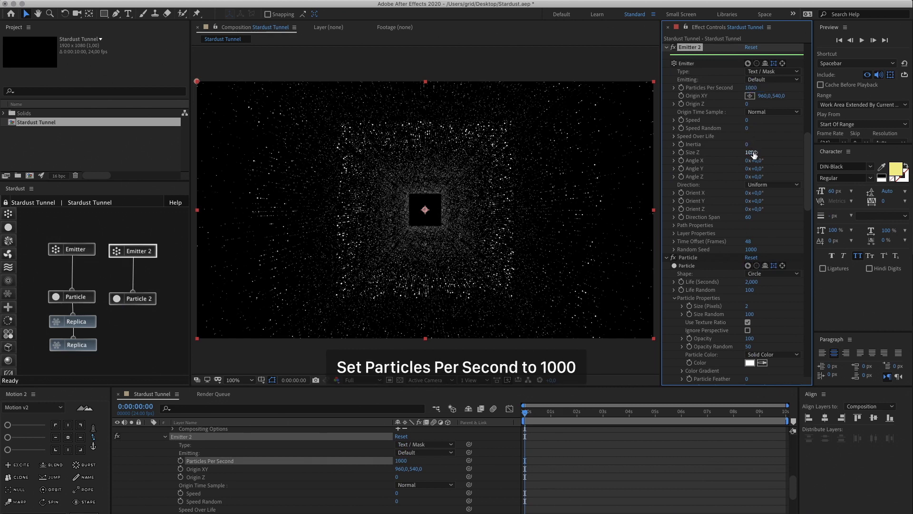
left_click(753, 153)
type("10")
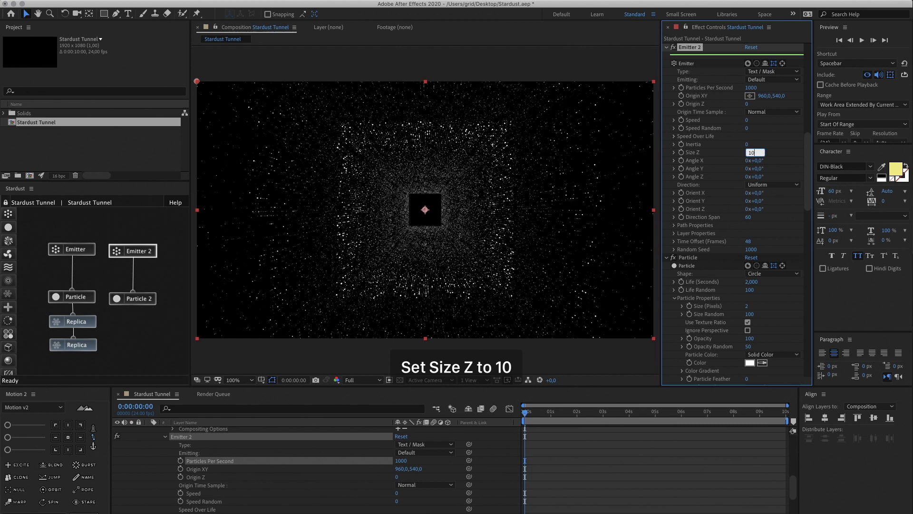
key("Return")
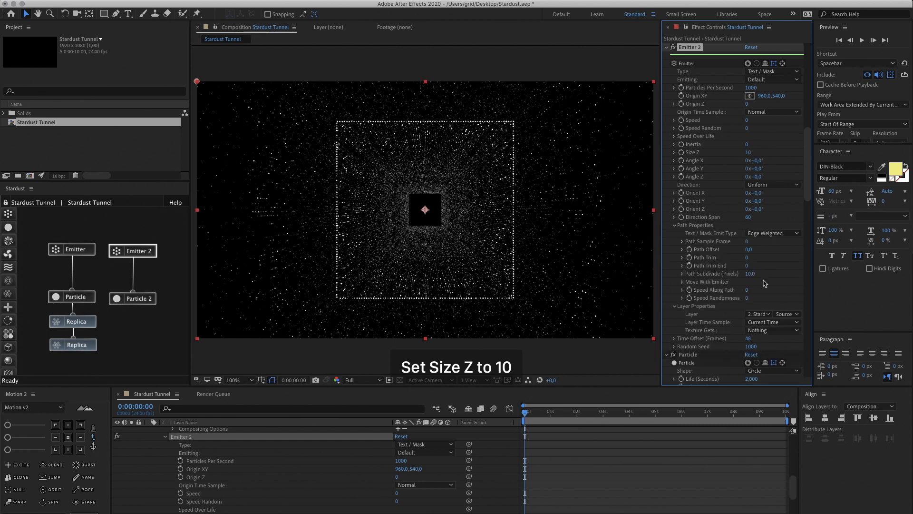
- Set Emitter 2's Speed Along Path 5, Speed Randomness 100 and Path Subdivide 0
left_click(749, 290)
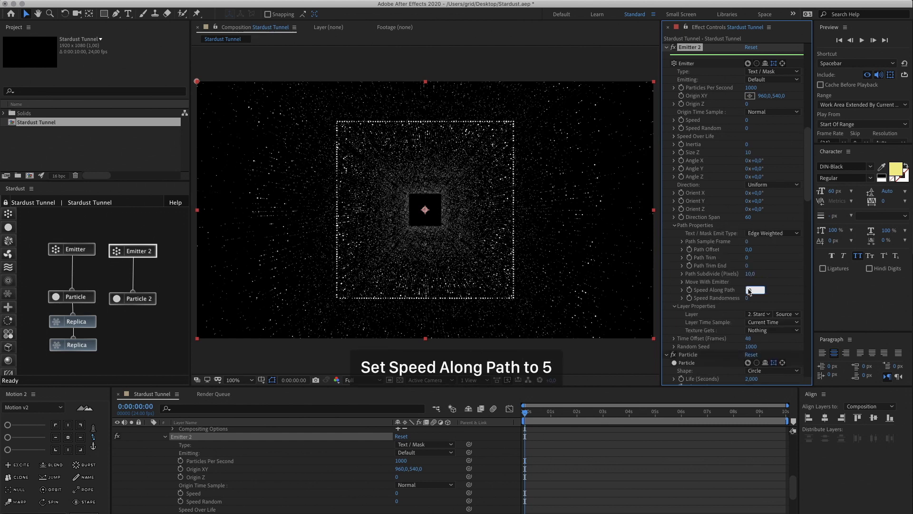
type("5")
left_click(746, 298)
type("100")
key("Return")
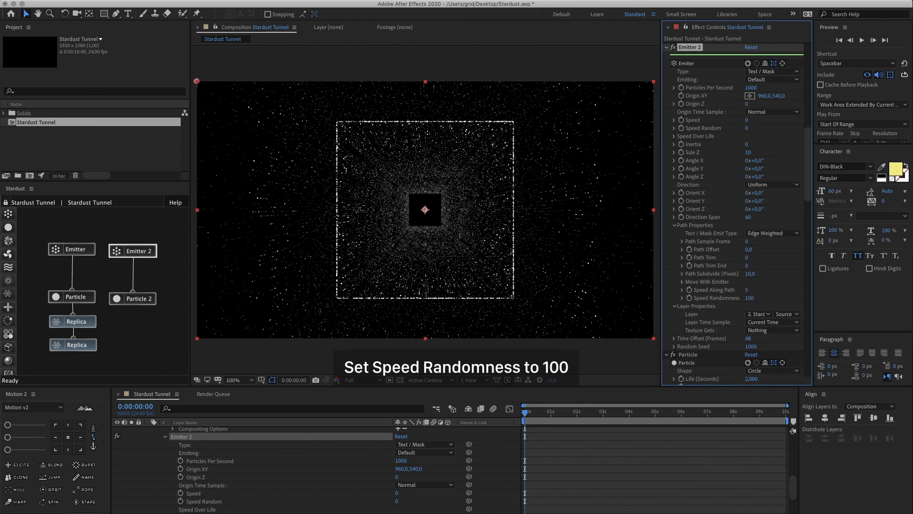
left_click(750, 274)
type("0")
key("Return")
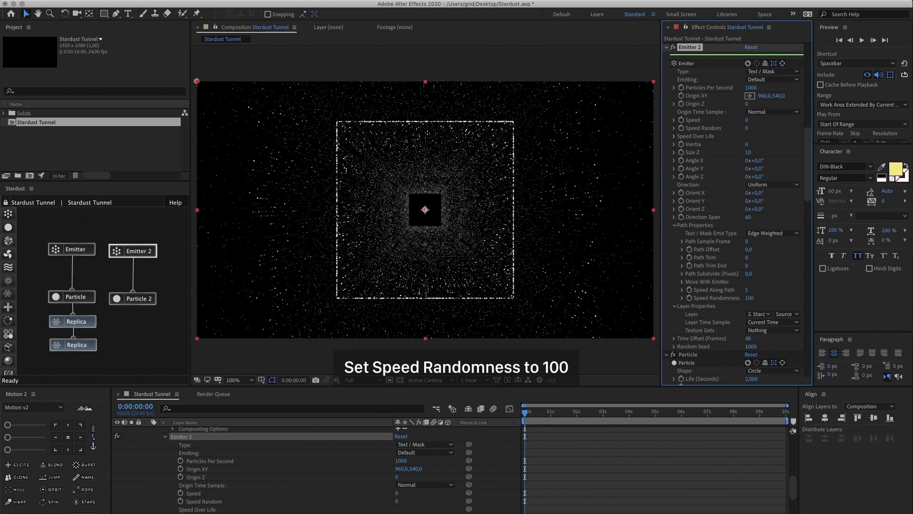
scroll(755, 277, "down", 5)
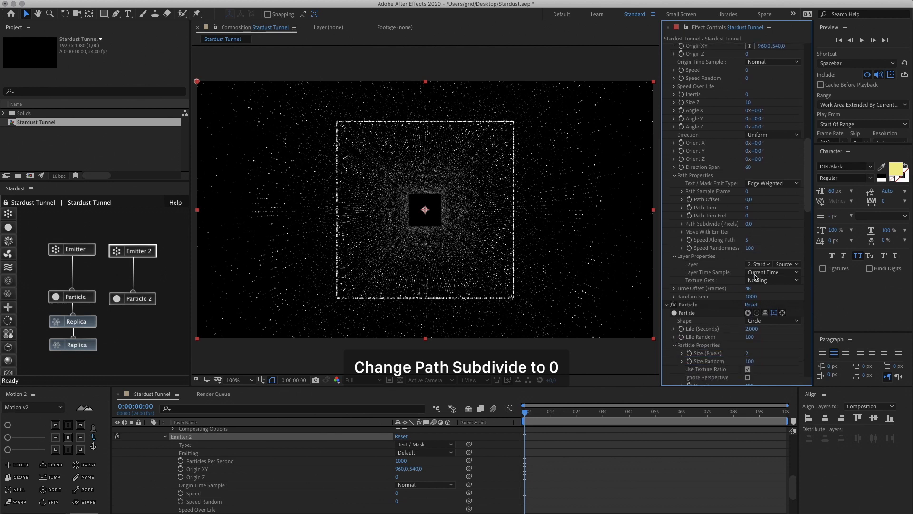
- Set Particle 2's size to 1 pixel and connect it into the first Replica node
left_click(145, 302)
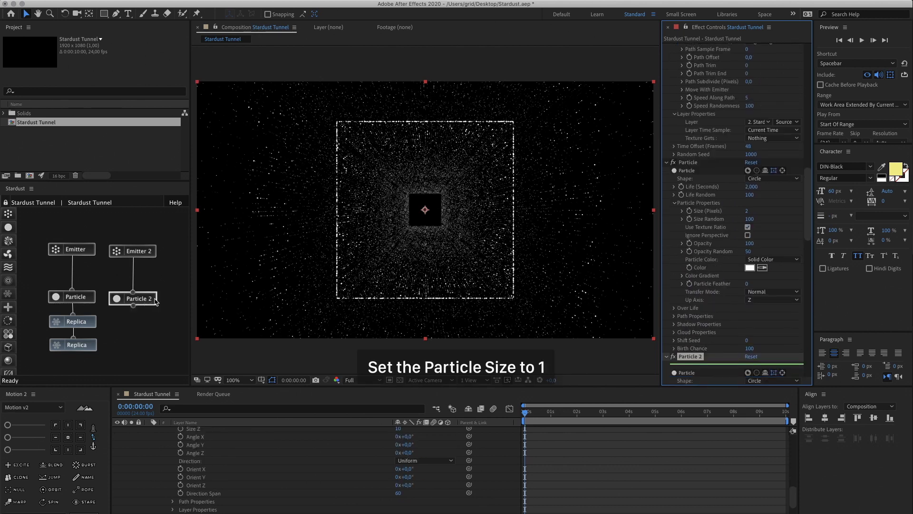
scroll(733, 286, "down", 10)
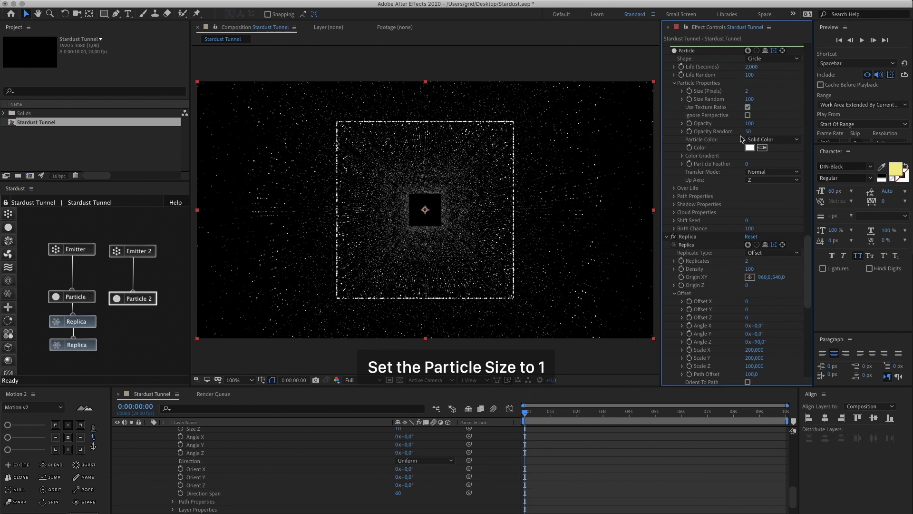
left_click(749, 91)
type("1")
key("Return")
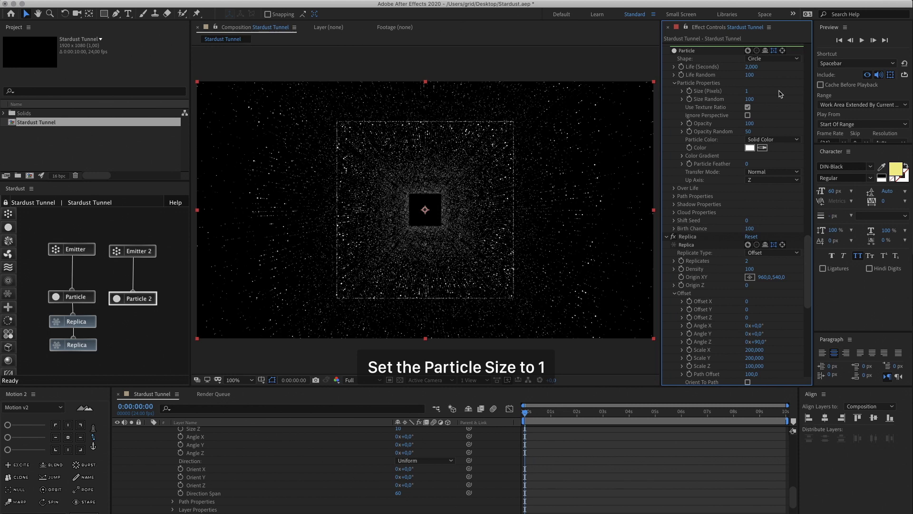
left_click_drag(133, 305, 85, 326)
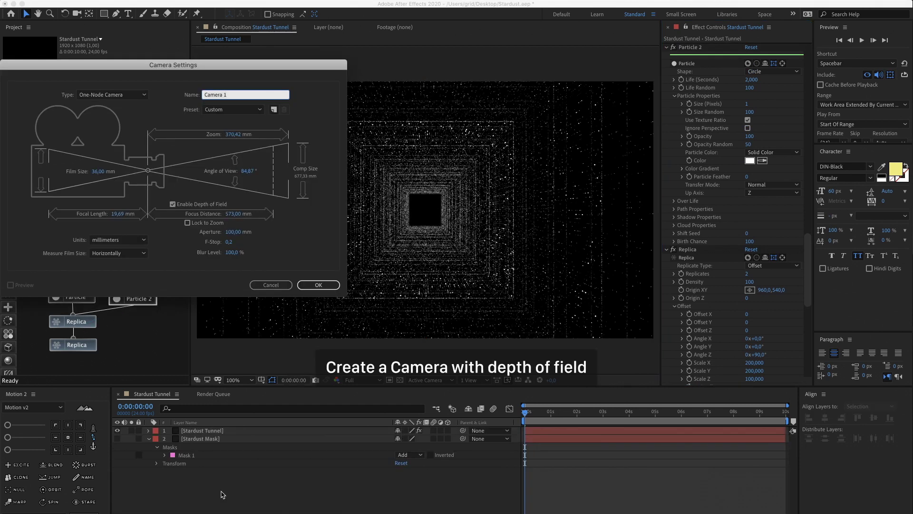
- Add Camera 1 with depth of field and keyframe its Position Z from 0 to 10000
key("Return")
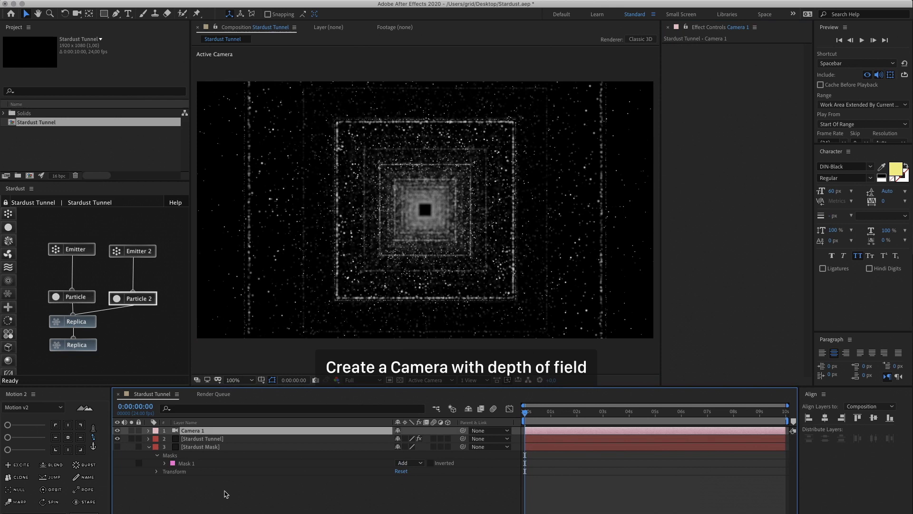
key("p")
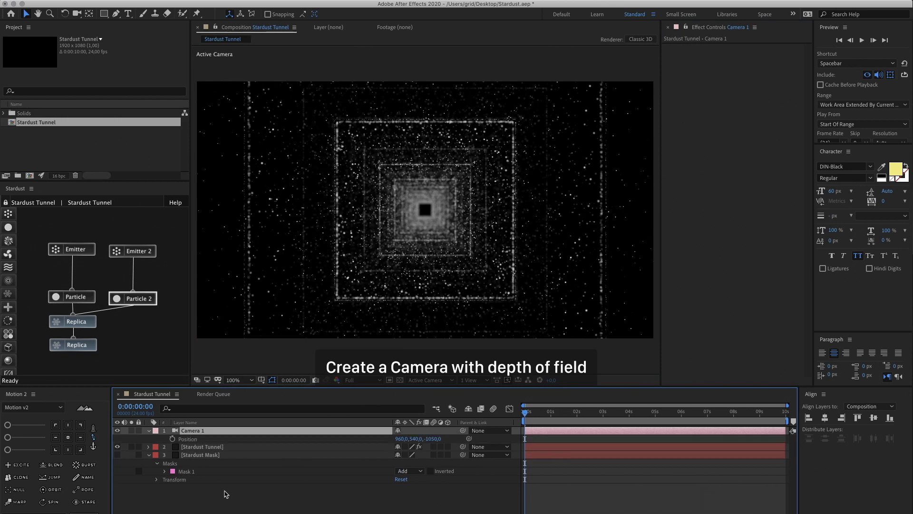
left_click(433, 439)
type("0")
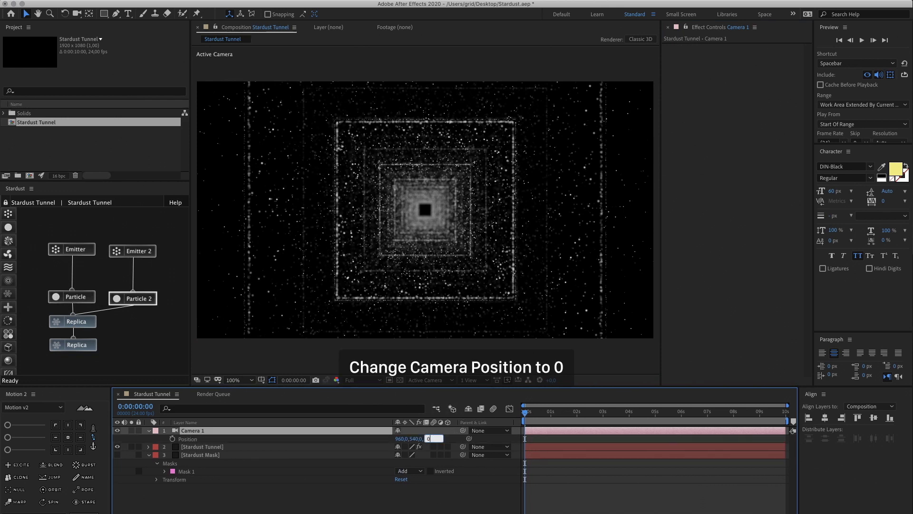
key("Return")
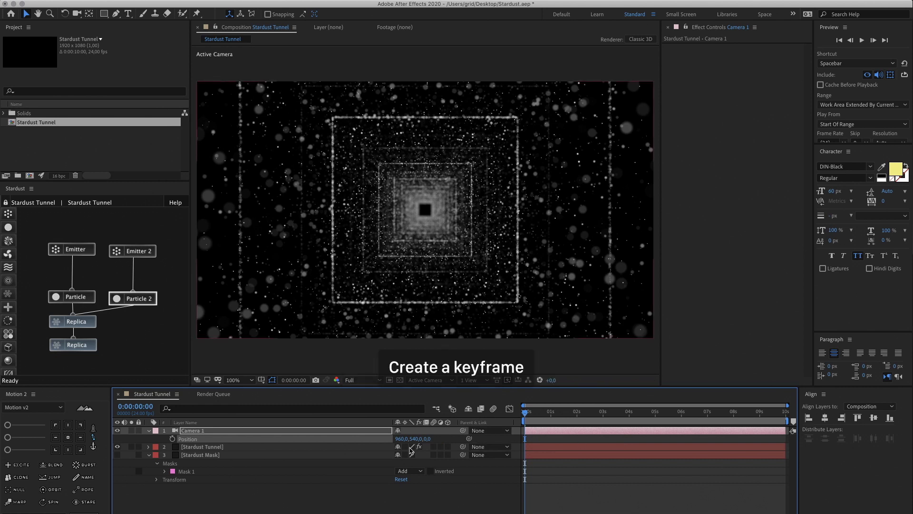
left_click(173, 438)
key("End")
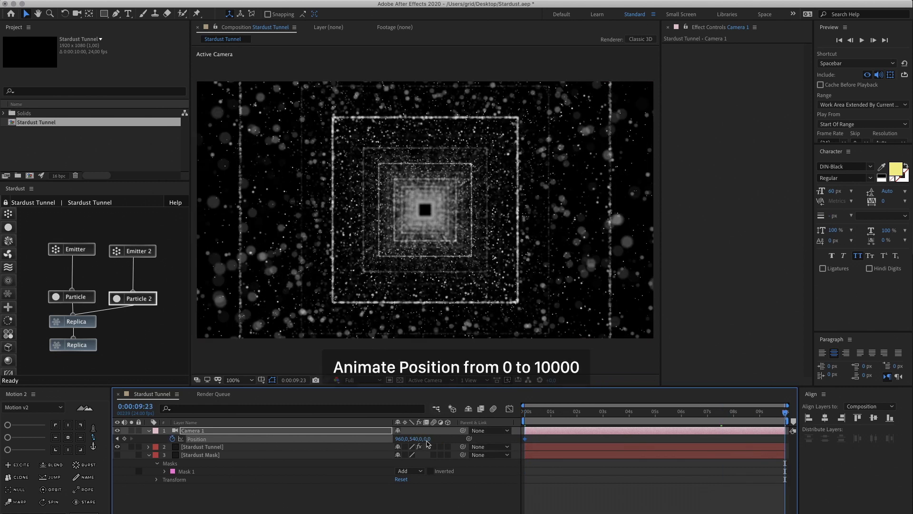
left_click(426, 440)
type("10000")
key("Return")
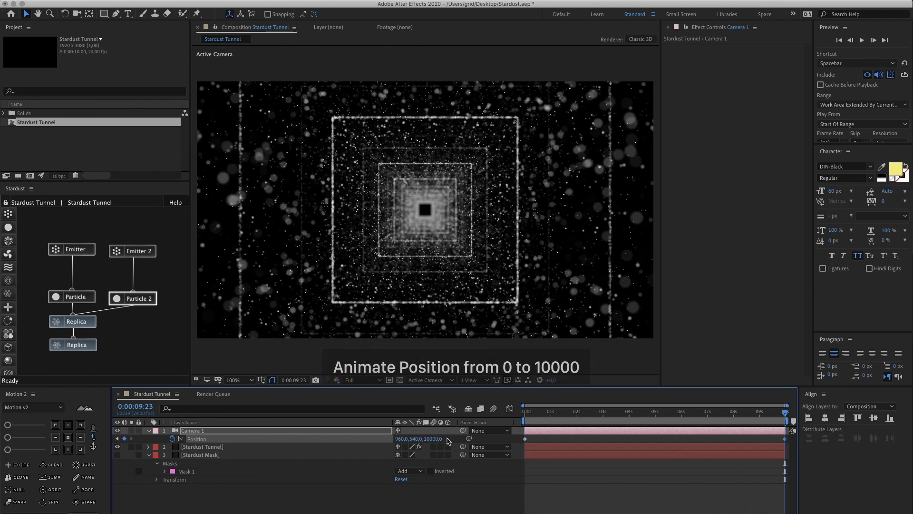
- Raise the tunnel emitter to 1000 particles per second and Path Subdivide to 20 pixels
key("Home")
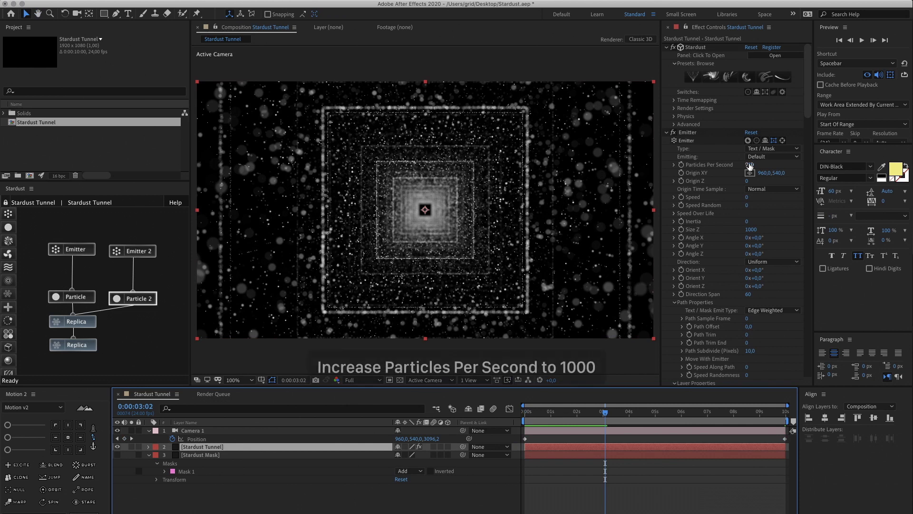
left_click(752, 165)
type("1000")
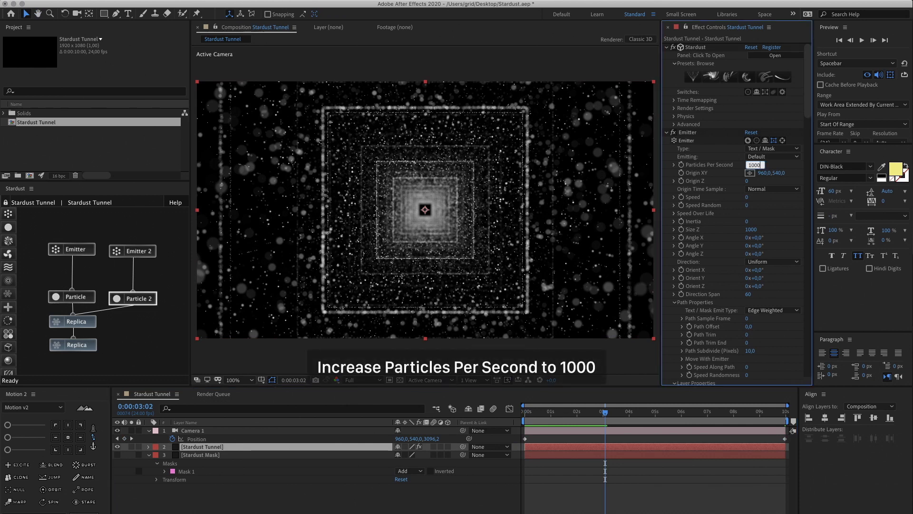
key("Return")
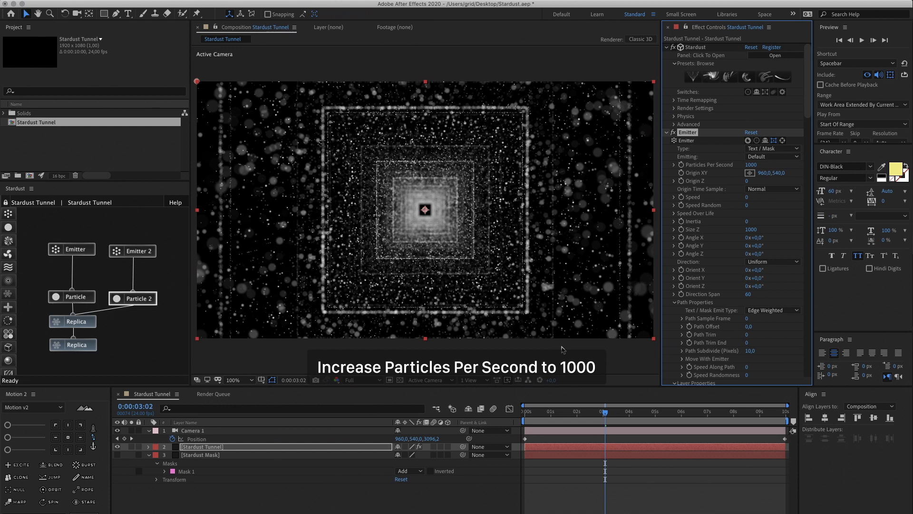
left_click(750, 350)
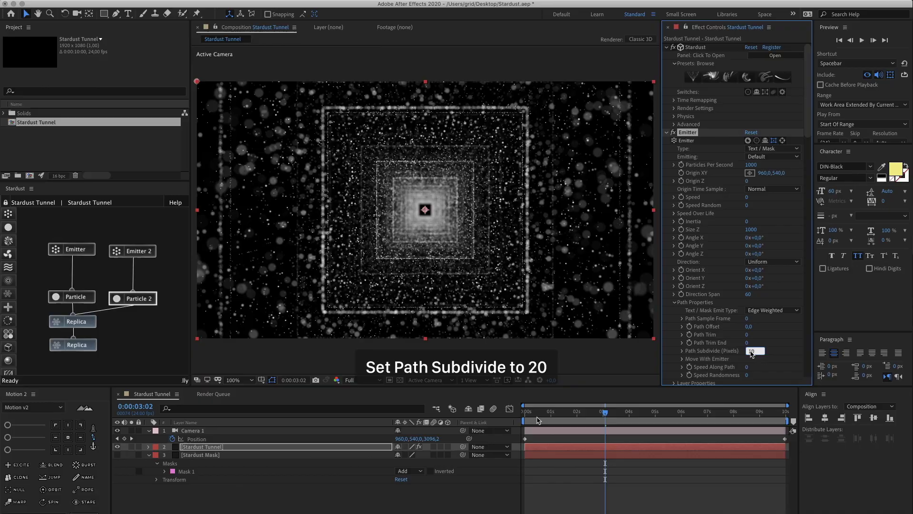
type("20")
key("Return")
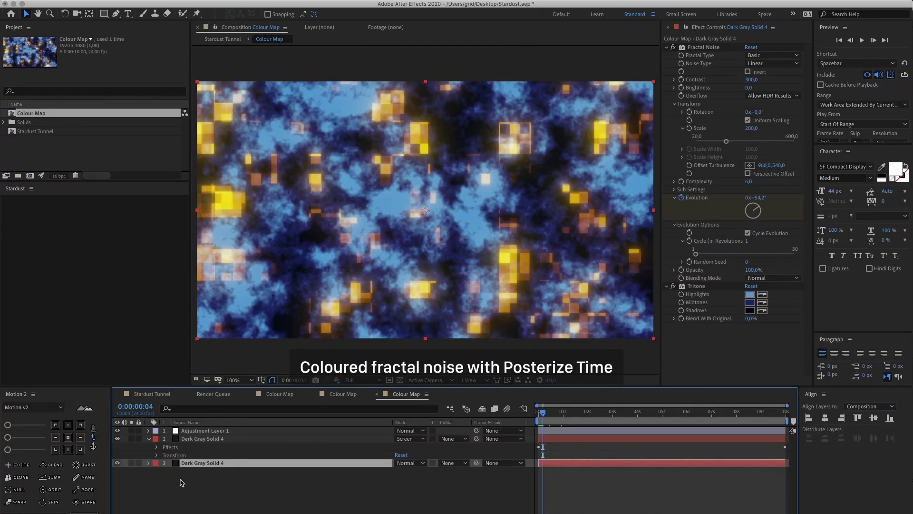
- Toggle the blue and yellow noise layers, check Posterize Time 6, and preview the colour map
left_click(118, 463)
left_click(118, 464)
left_click(194, 439)
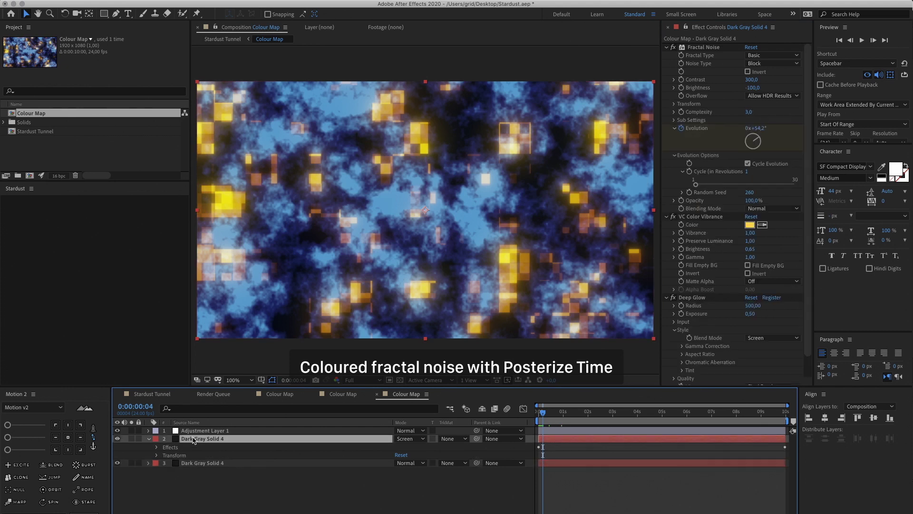
left_click(117, 439)
left_click(117, 438)
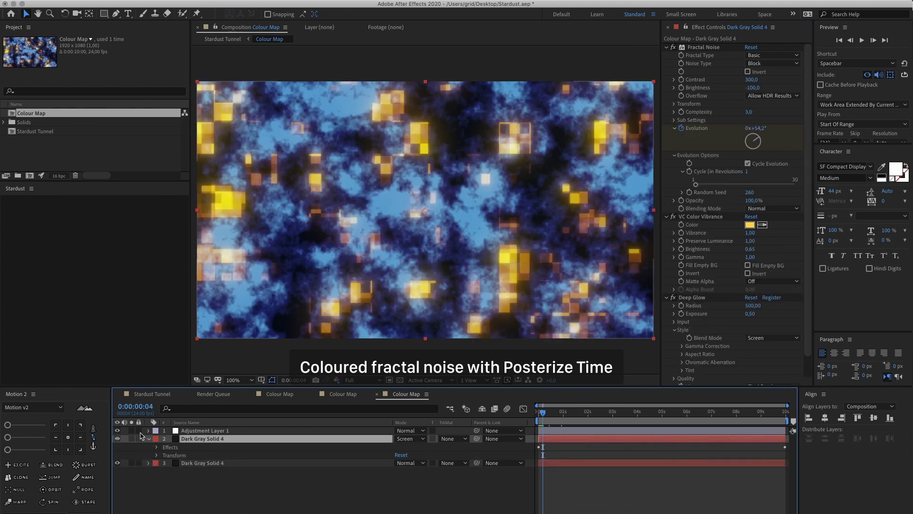
left_click(189, 431)
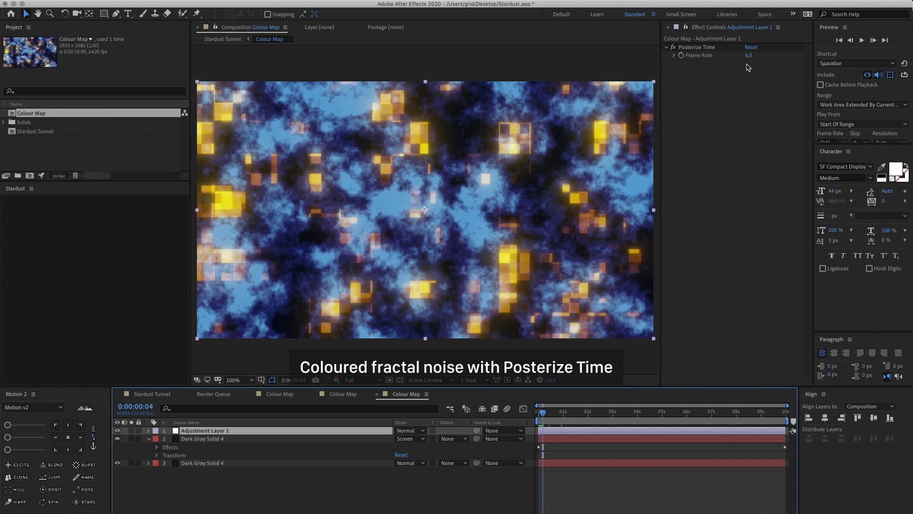
key("space")
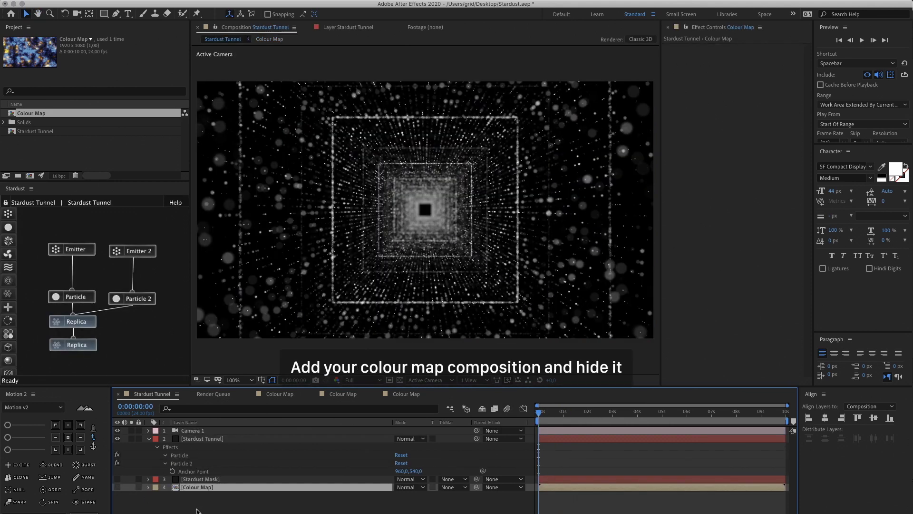
- Add a Field node of type Maps, using the Colour Map layer as its source
left_click(196, 511)
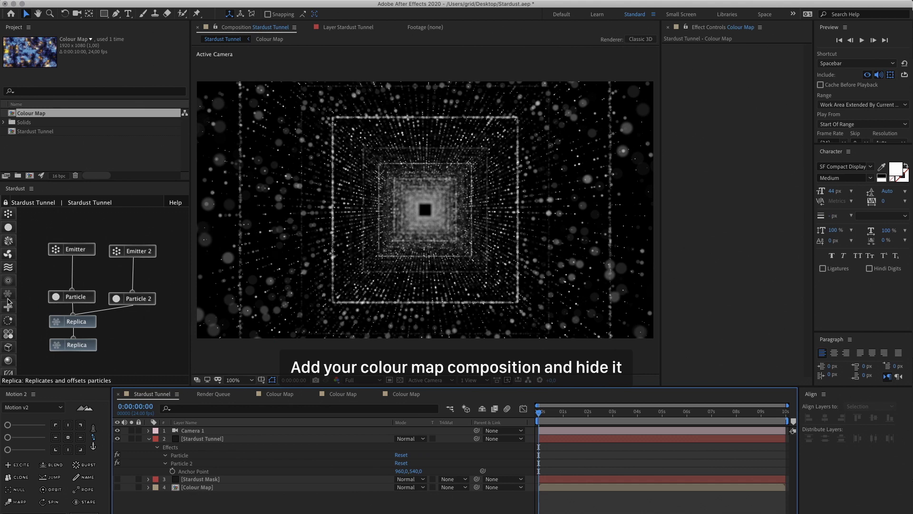
left_click_drag(8, 281, 95, 362)
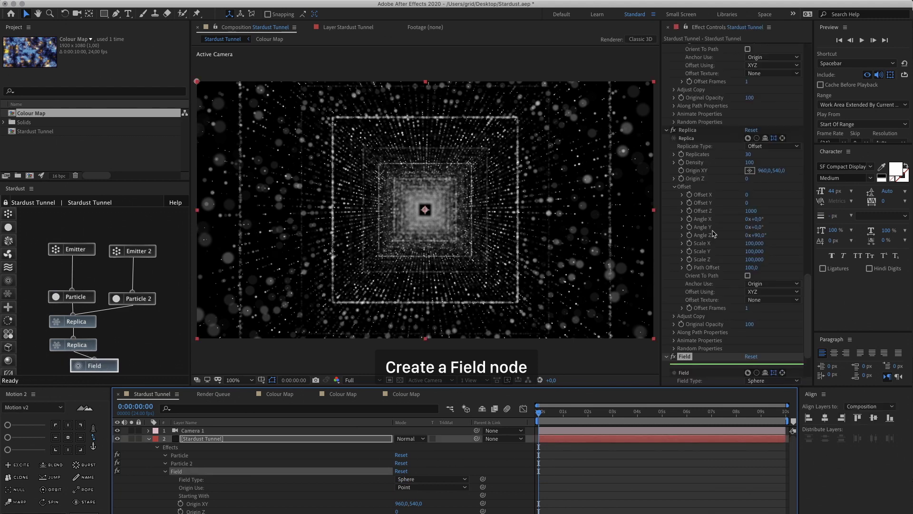
scroll(723, 245, "down", 3)
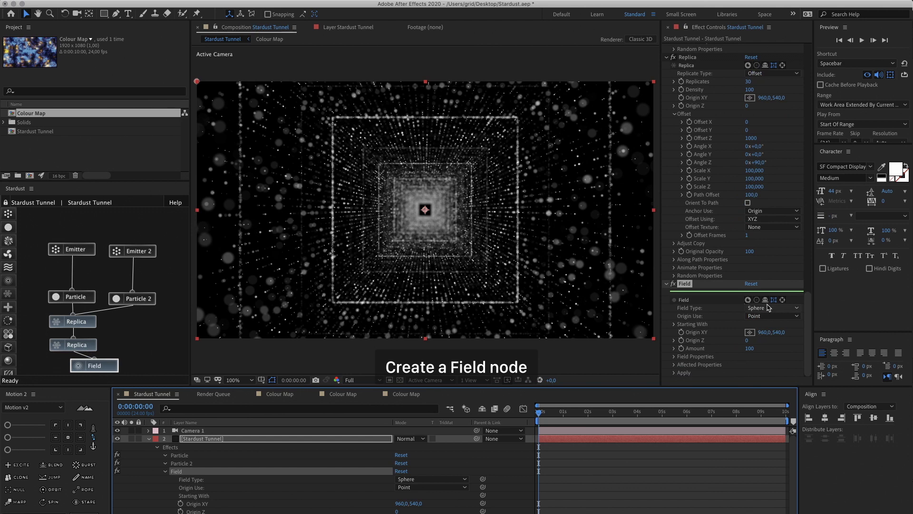
left_click(769, 307)
left_click(766, 407)
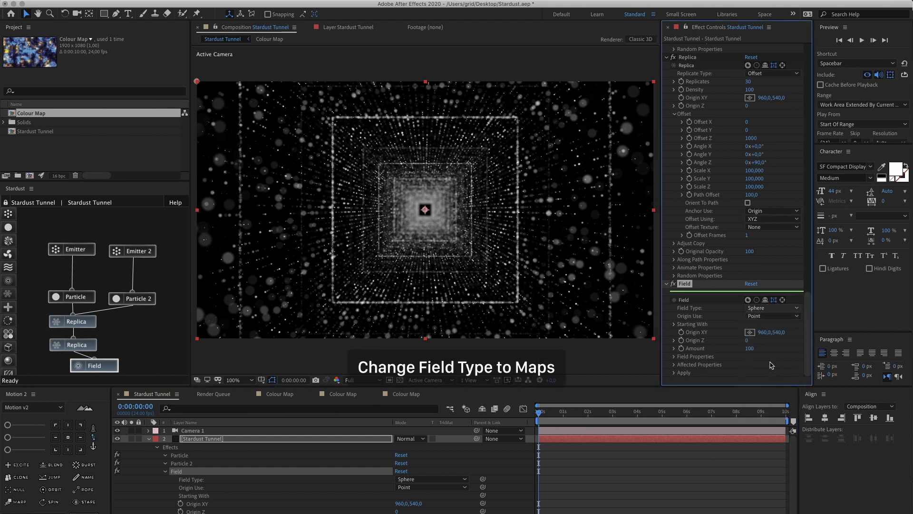
scroll(770, 341, "down", 4)
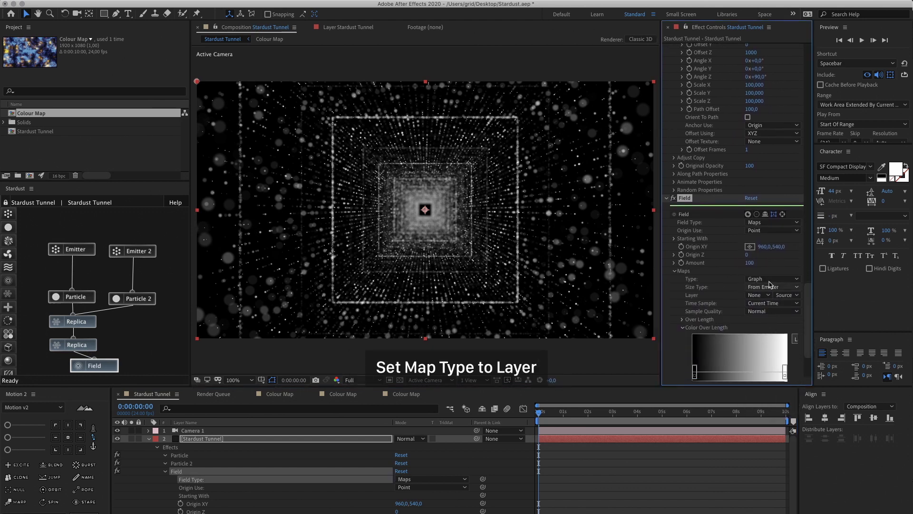
left_click(771, 279)
left_click(768, 307)
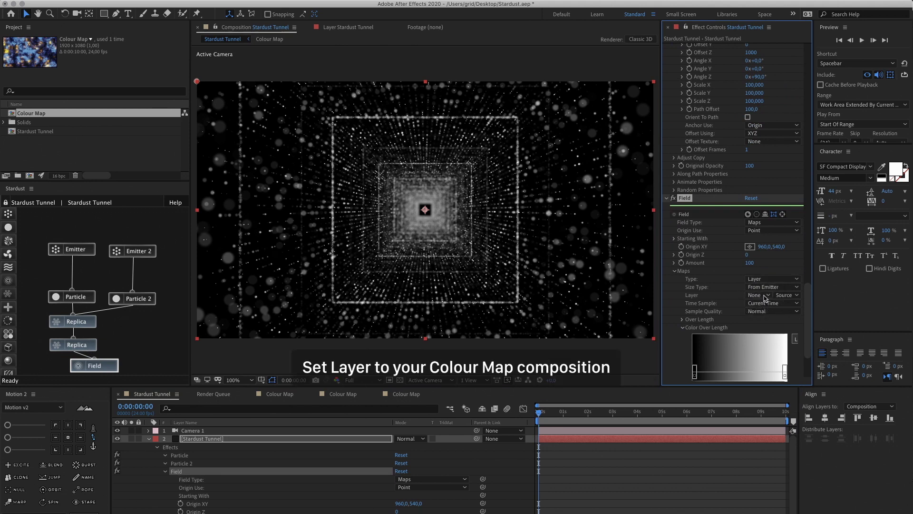
left_click(759, 295)
left_click(780, 337)
- Make the field affect particle Color with UV projection
scroll(731, 307, "down", 2)
scroll(732, 307, "down", 2)
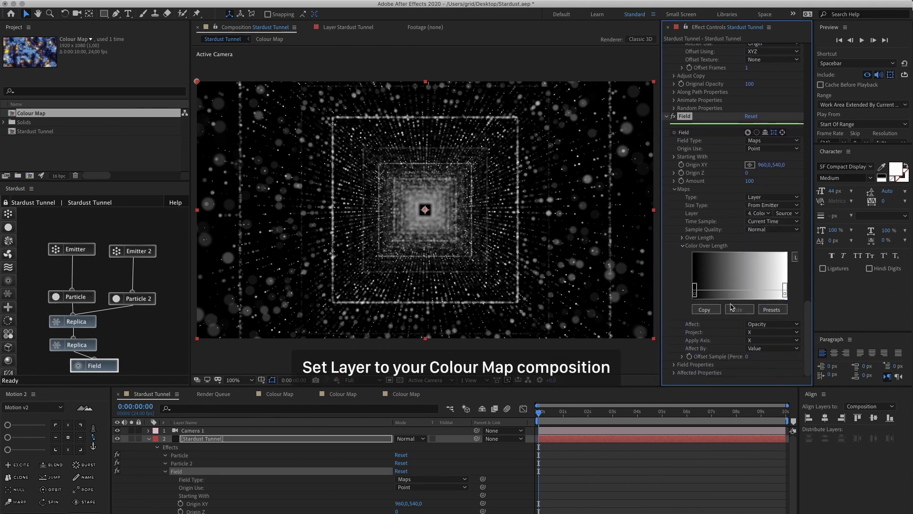
left_click(755, 325)
left_click(763, 352)
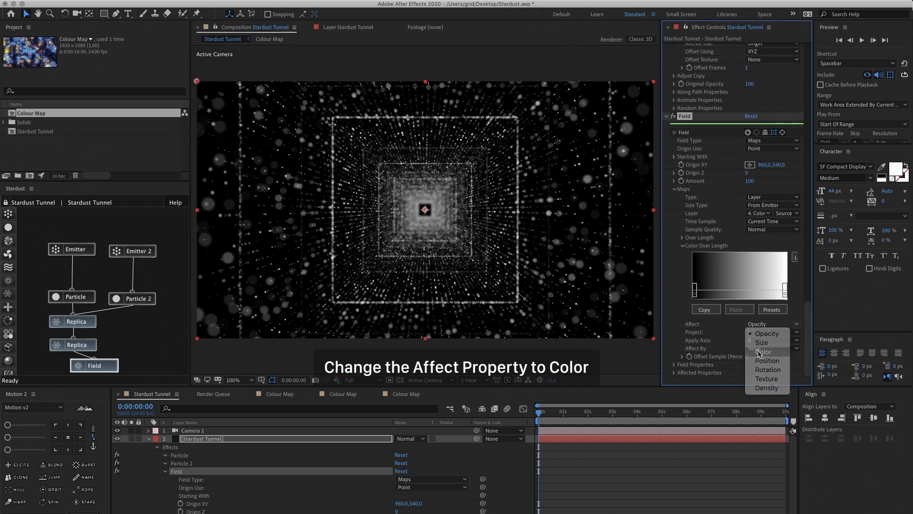
left_click(766, 333)
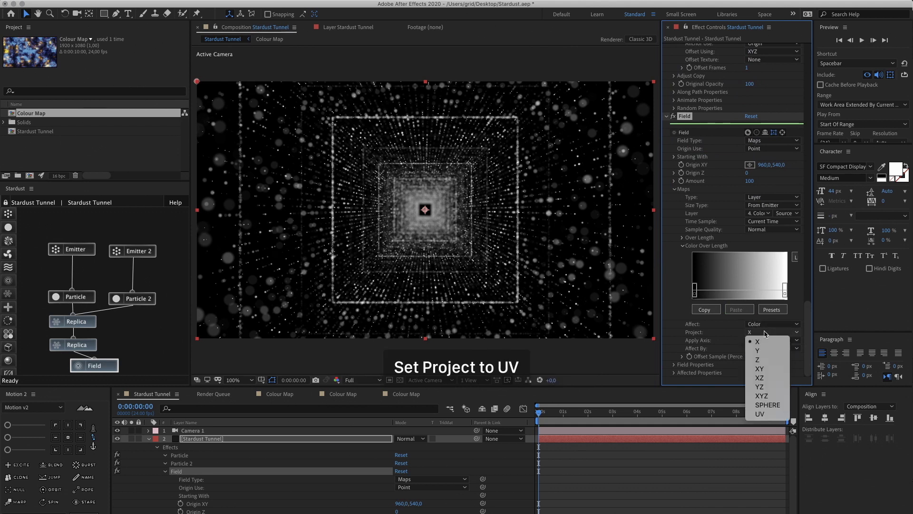
left_click(760, 414)
- Add a Sharpen effect to the tunnel layer
key("ctrl+space")
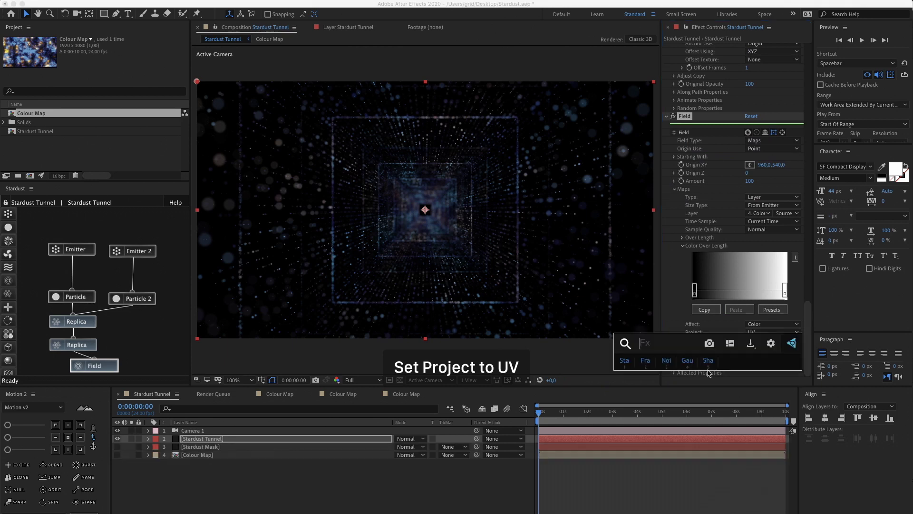
type("sharp")
left_click(708, 372)
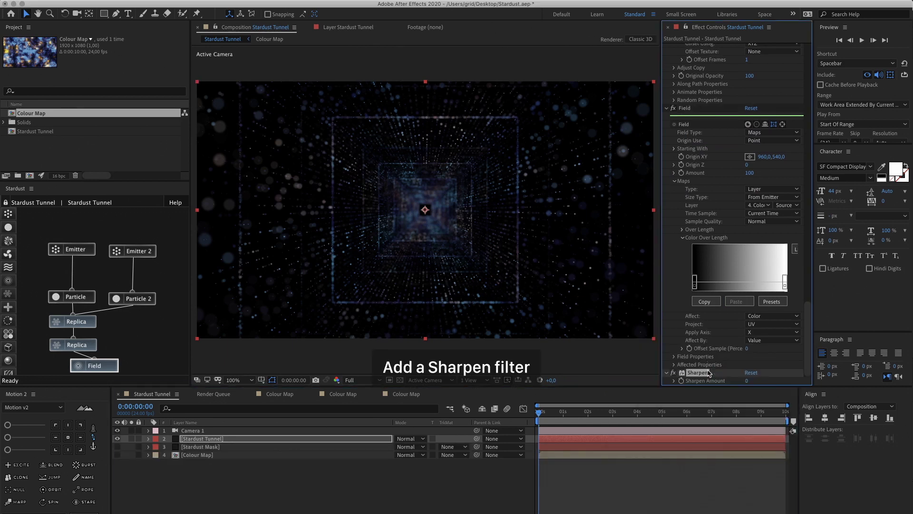
- Set the Sharpen amount to 30 and apply Deep Glow to the tunnel
left_click(747, 380)
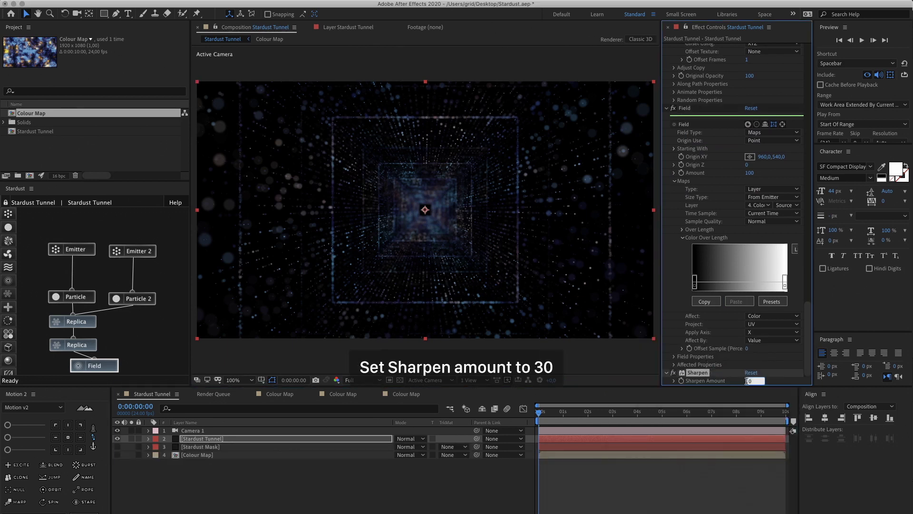
key("Return")
key("ctrl+space")
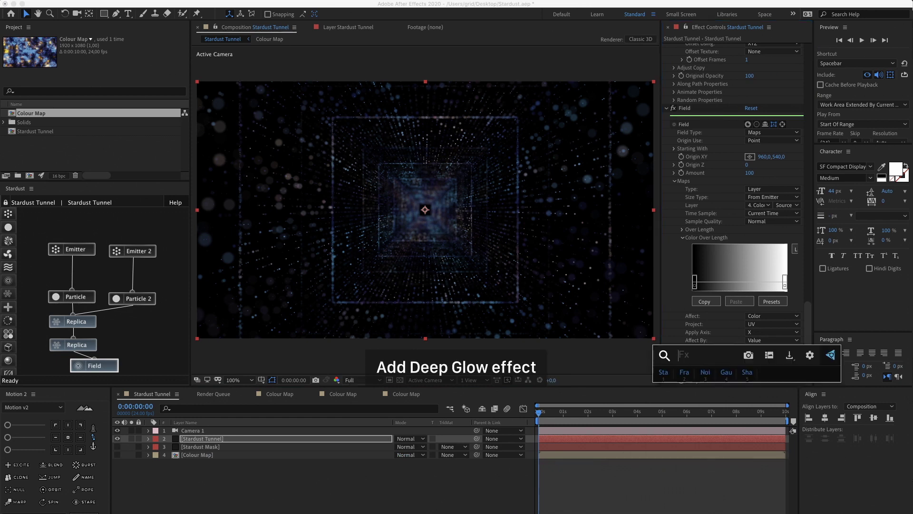
type("deep")
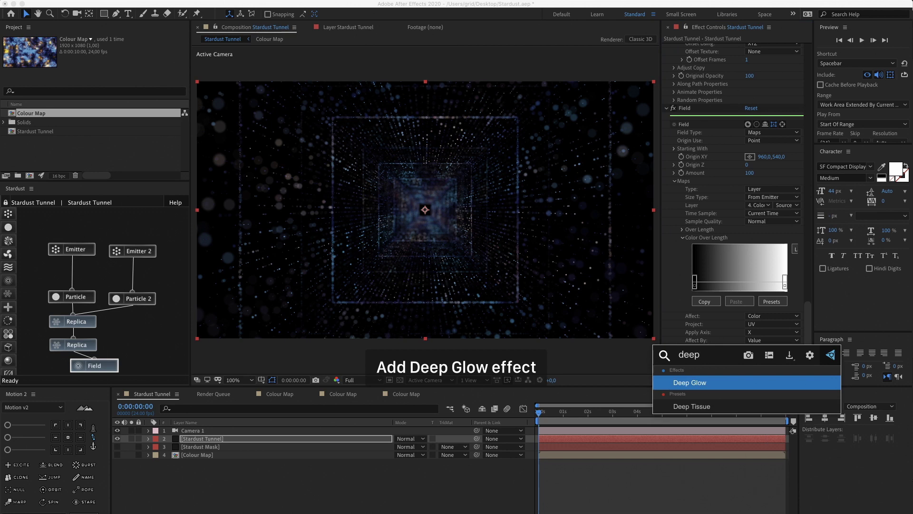
key("Return")
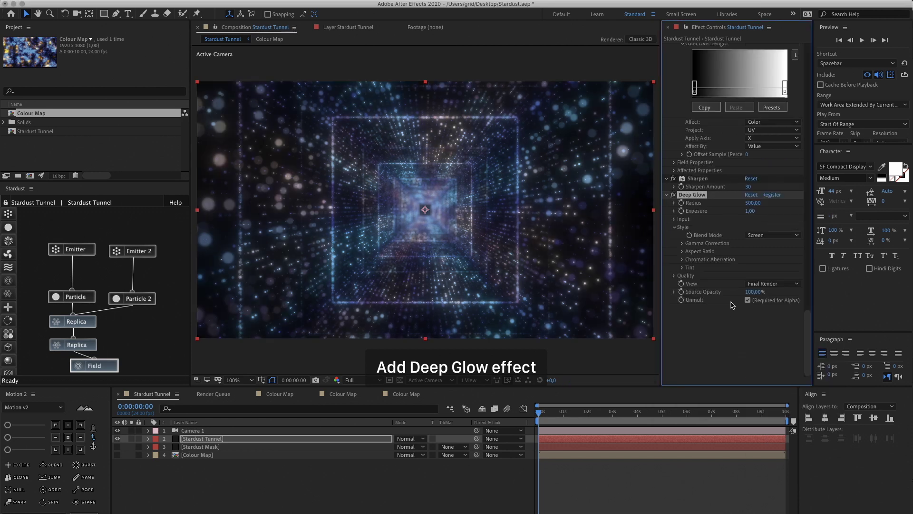
- Set Deep Glow Exposure to 0,5 and Radius to 100
left_click(750, 211)
type("0,5")
key("Return")
left_click(753, 205)
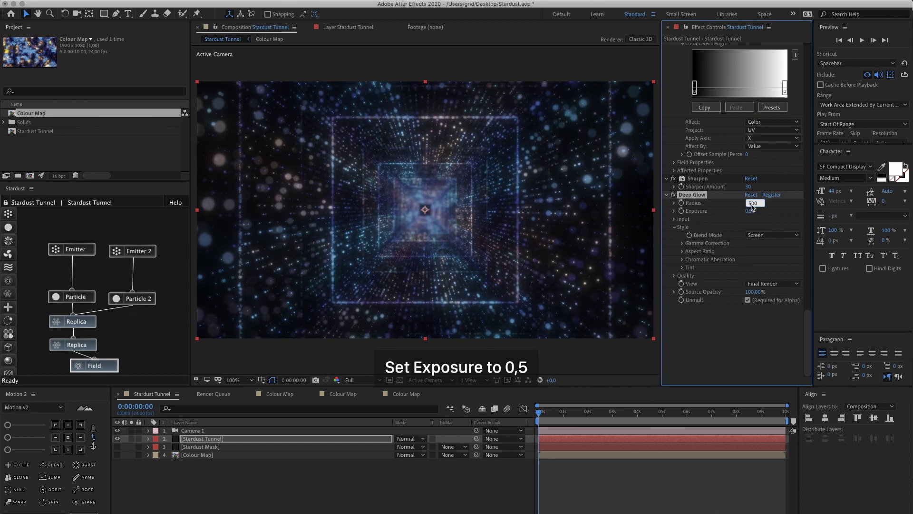
type("100")
key("Return")
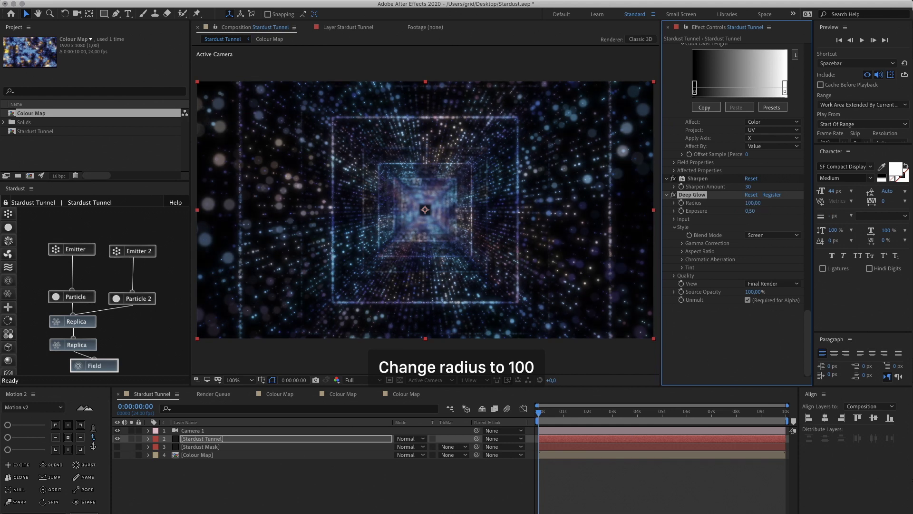
left_click(291, 498)
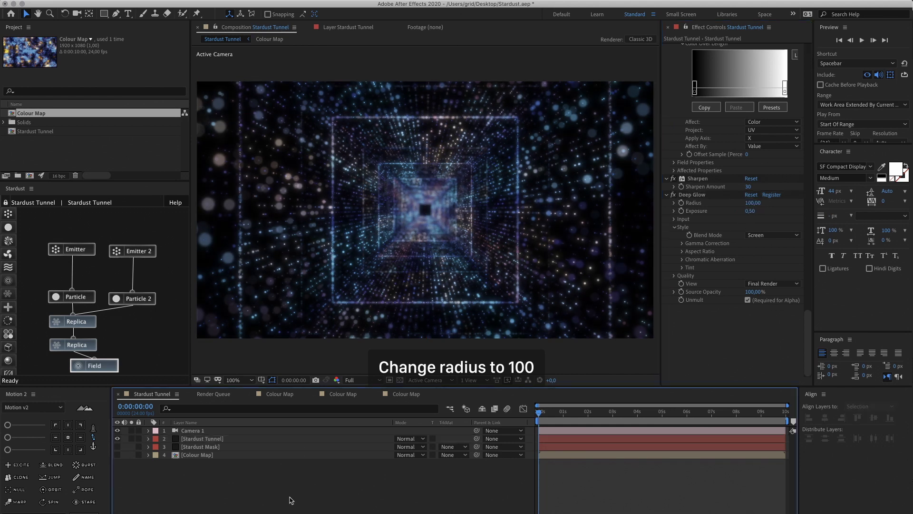
- Create a new black solid and move it to the bottom of the layer stack
key("super+y")
key("Return")
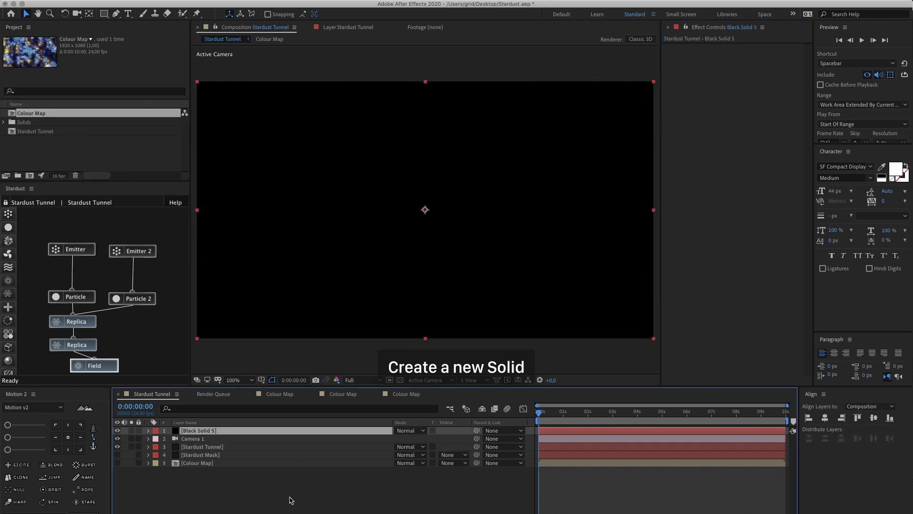
left_click_drag(207, 433, 206, 468)
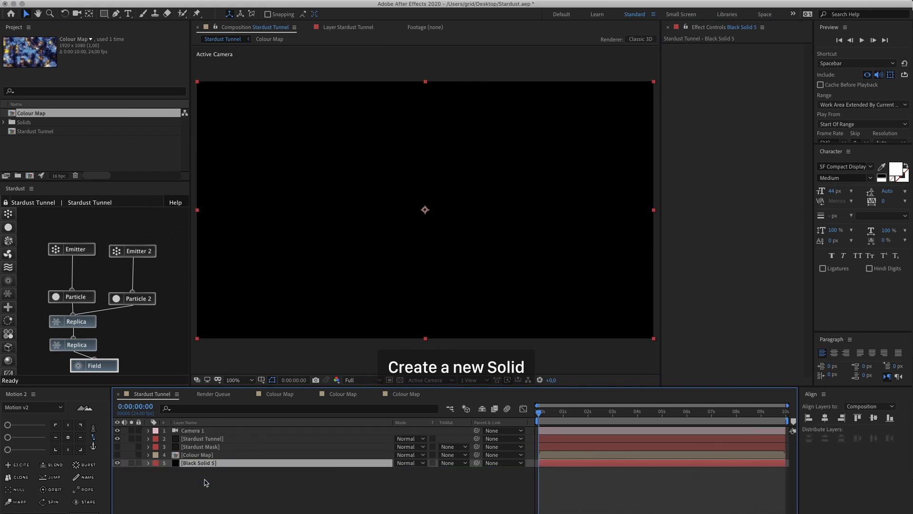
- Apply Gradient Ramp with start colour 031C29 and end colour 000108
key("ctrl+space")
type("grad")
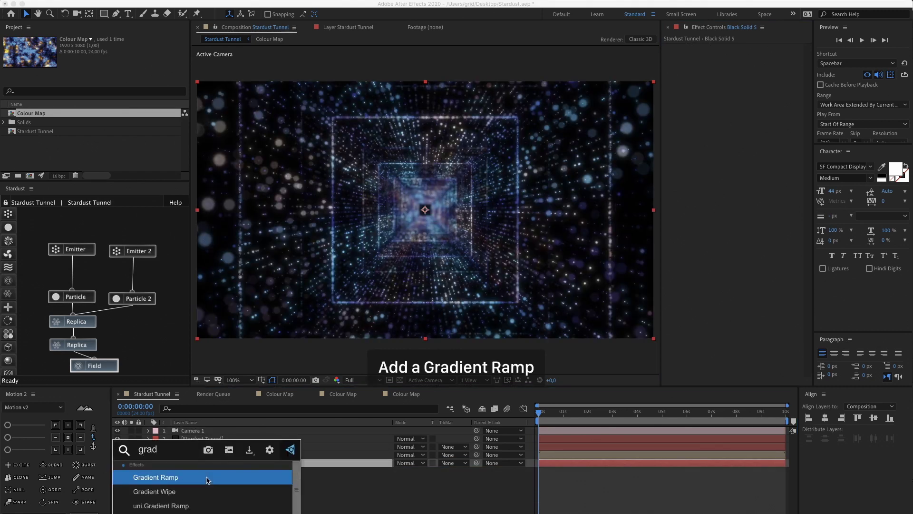
left_click(208, 479)
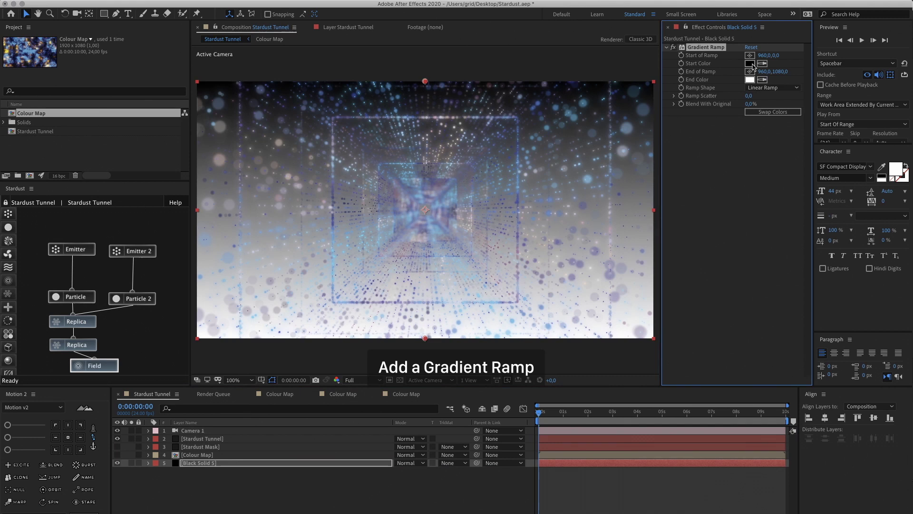
left_click(750, 64)
left_click(471, 392)
left_click(451, 441)
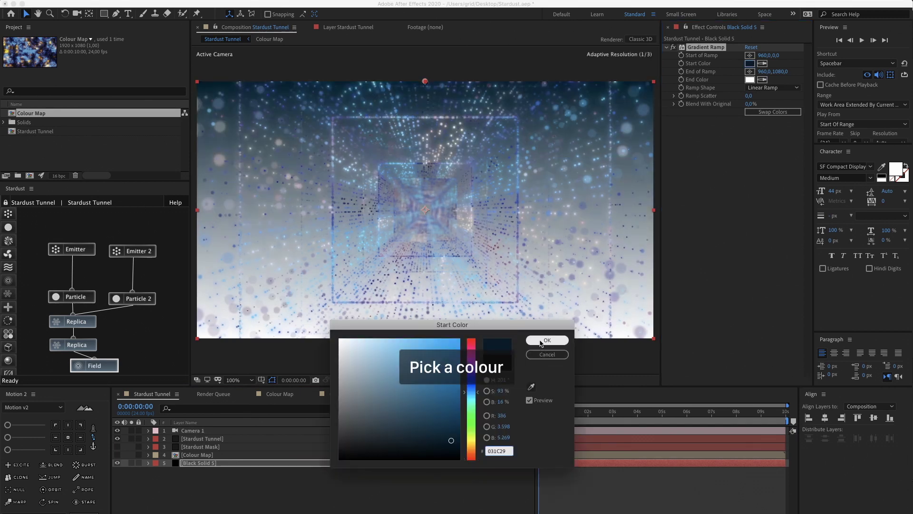
left_click(541, 341)
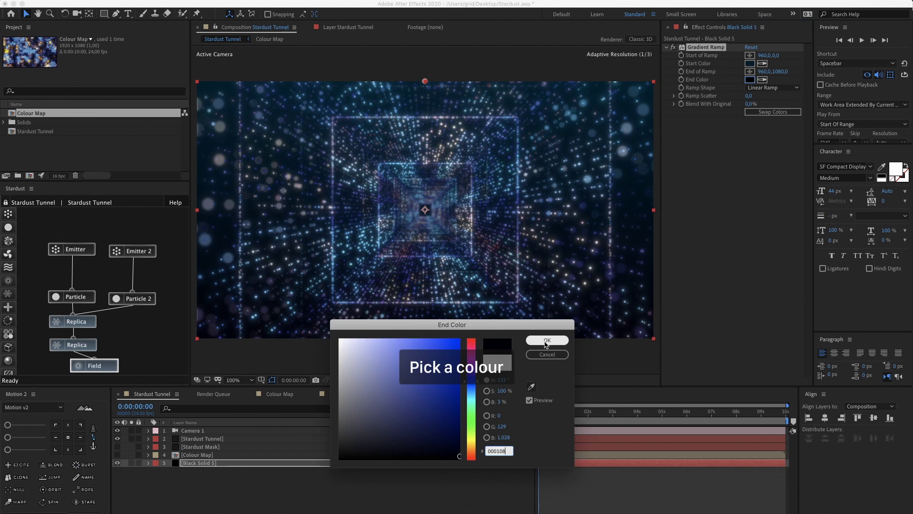
left_click(546, 341)
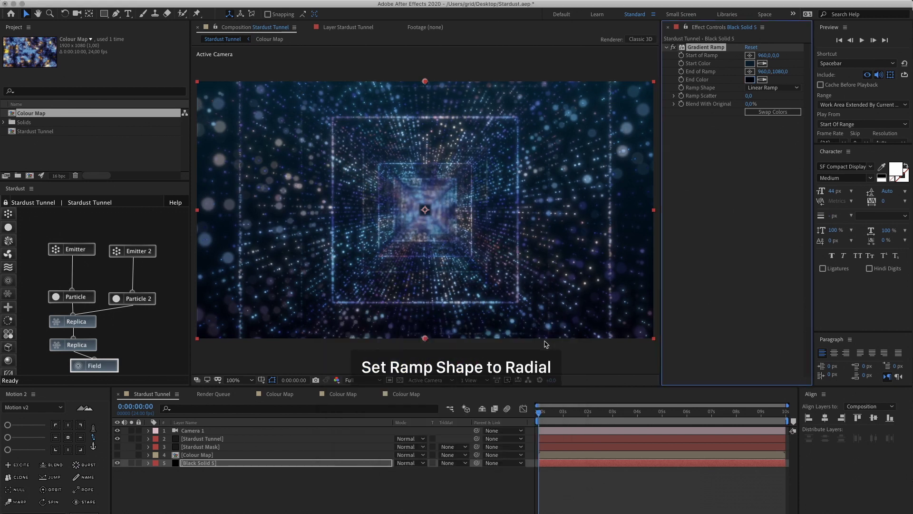
- Make the ramp radial, running from the frame centre to the bottom-left corner
left_click(765, 88)
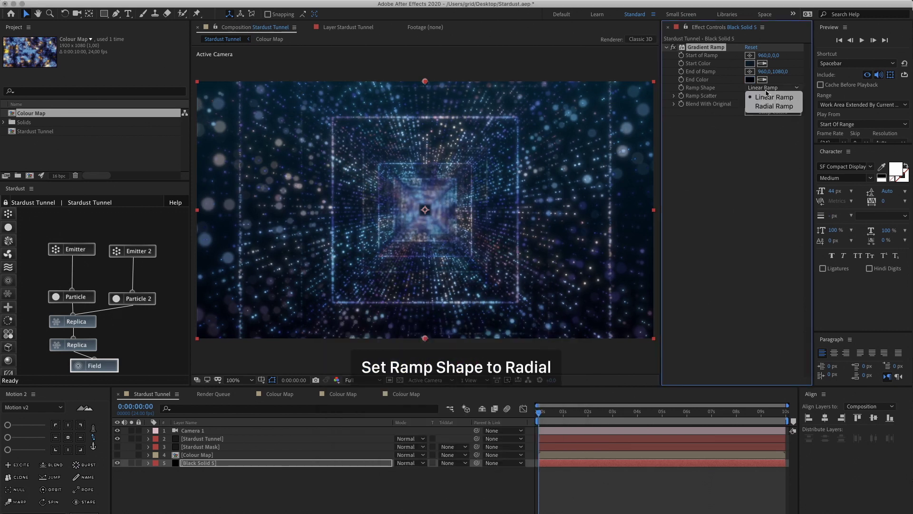
left_click(766, 96)
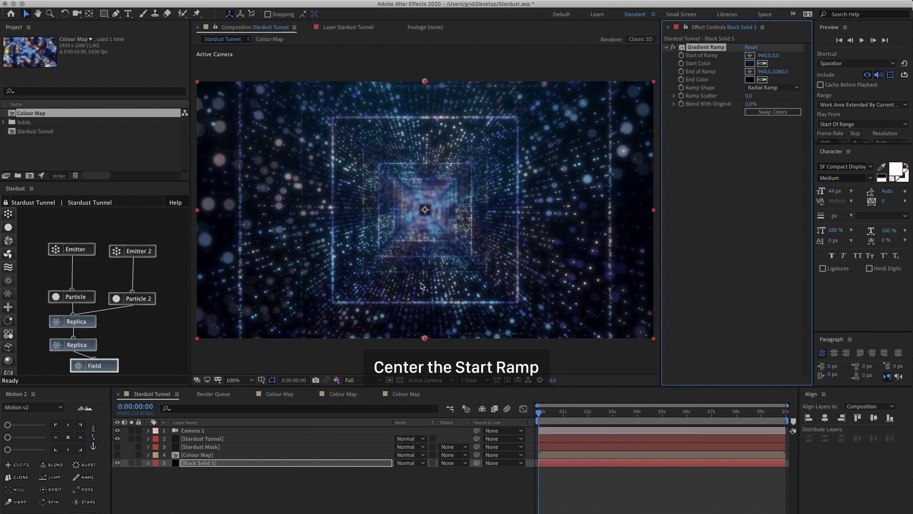
left_click(425, 82)
left_click_drag(426, 82, 426, 210)
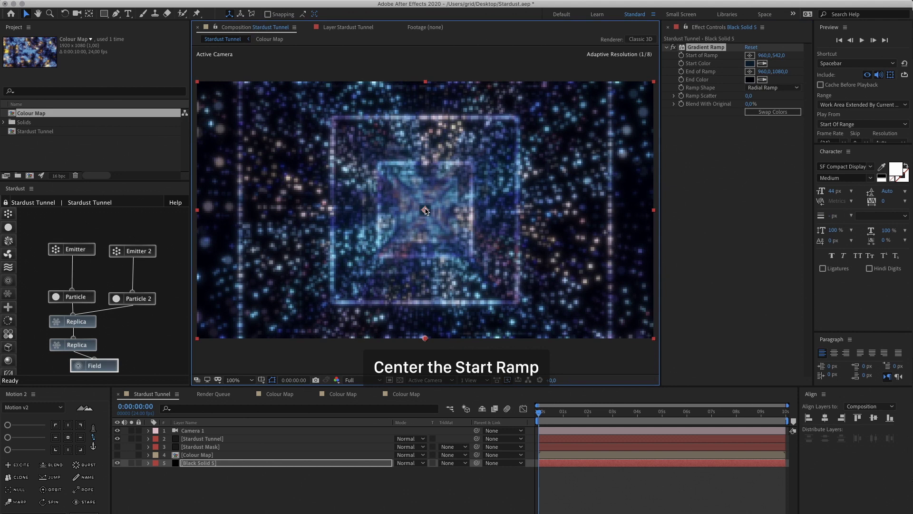
left_click_drag(340, 336, 195, 338)
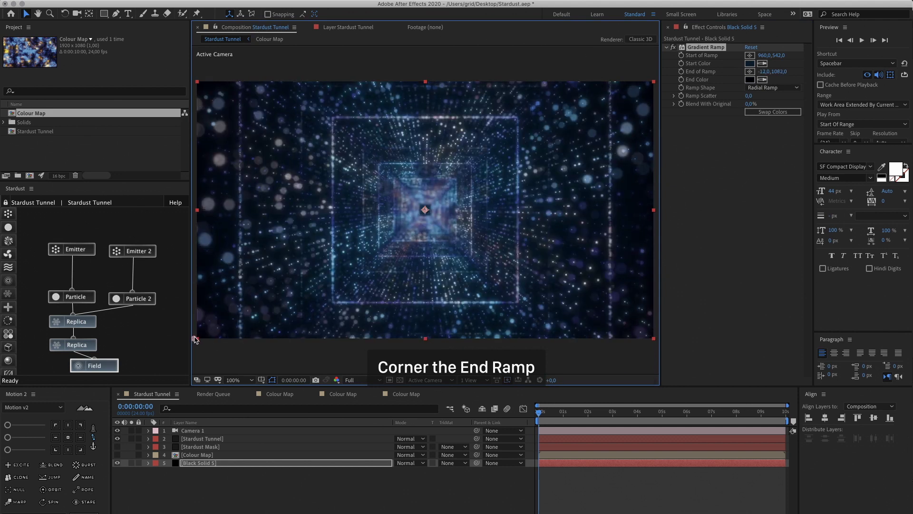
- Set the Stardust Tunnel layer's blend mode to Screen
left_click(305, 495)
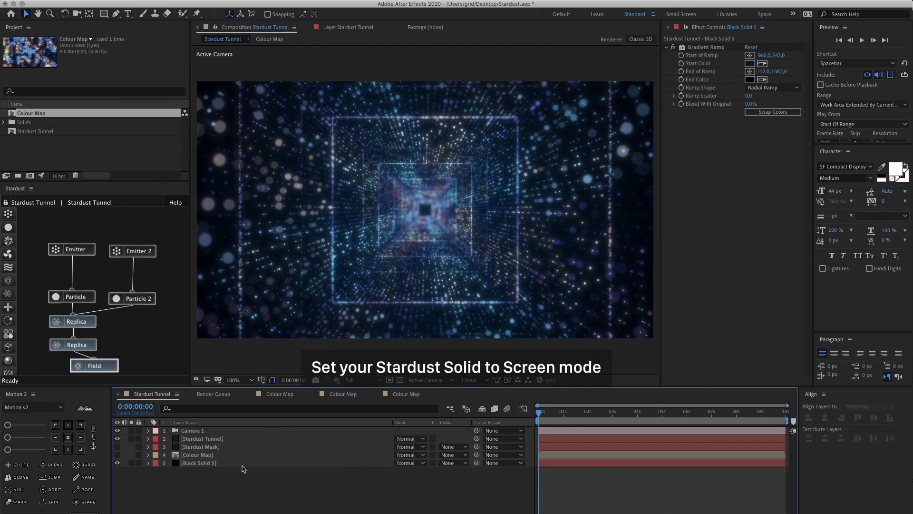
left_click(216, 439)
left_click(410, 438)
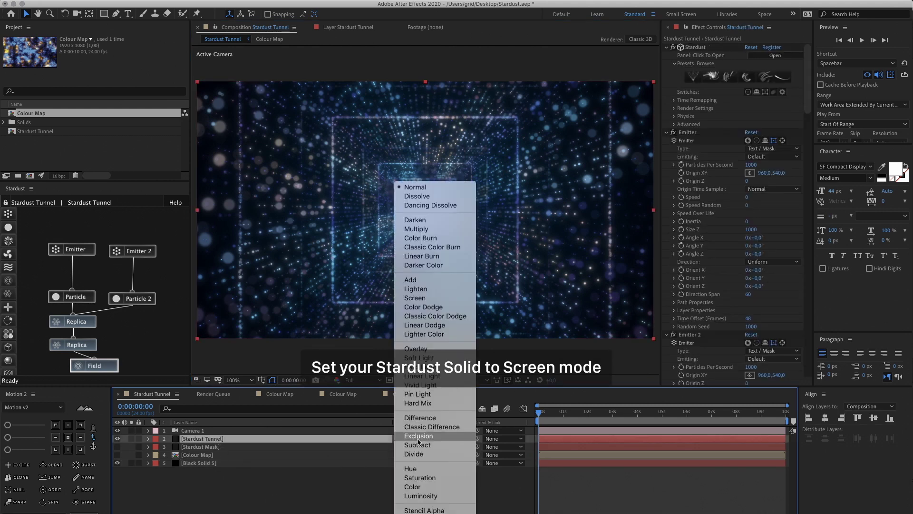
left_click(418, 298)
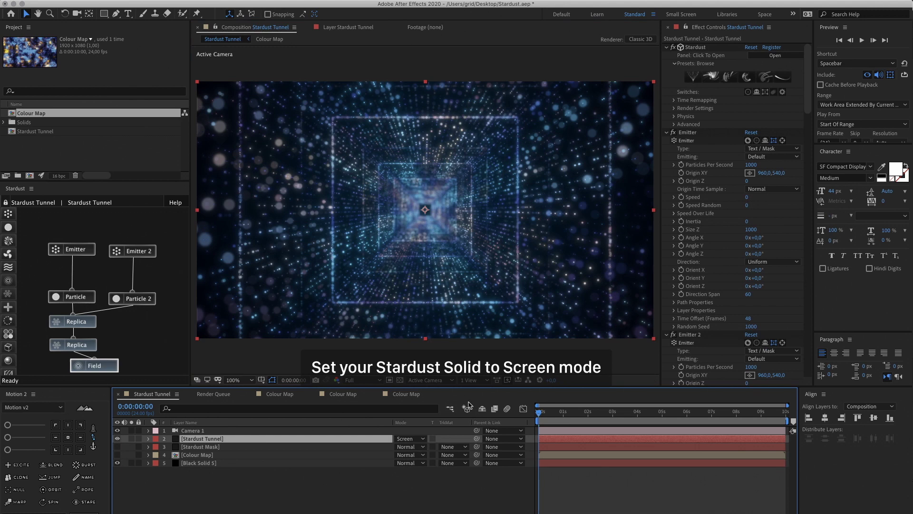
- Draw a small square at the frame centre with the Rectangle tool
key("q")
left_click_drag(419, 204, 430, 215)
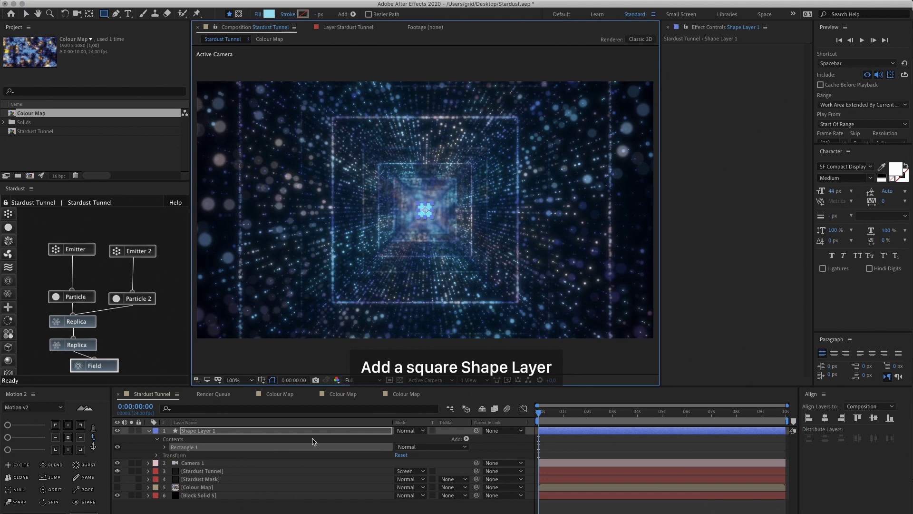
left_click(295, 506)
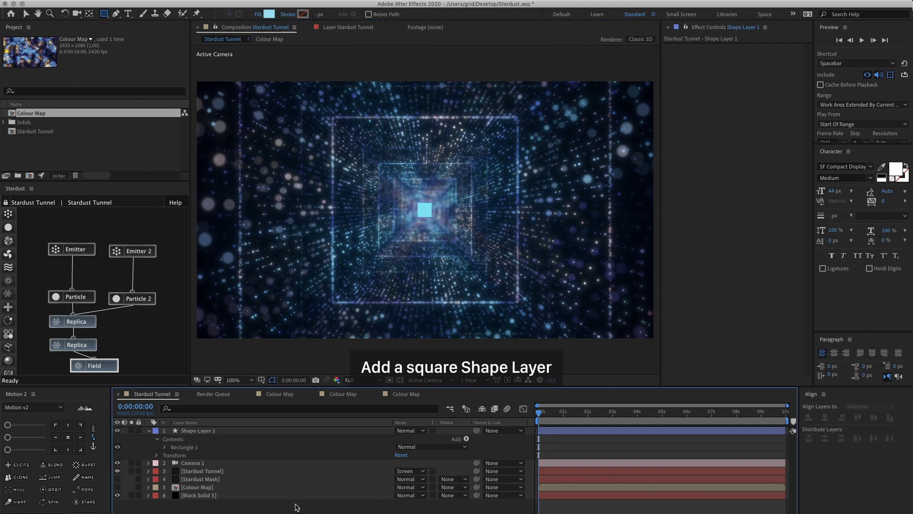
left_click(224, 432)
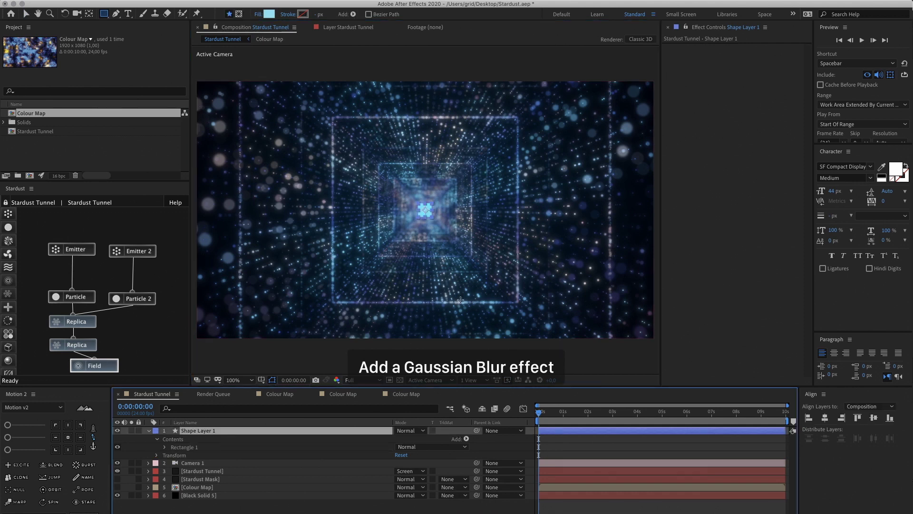
- Apply Gaussian Blur to the square with Blurriness 10
key("ctrl+space")
type("gu")
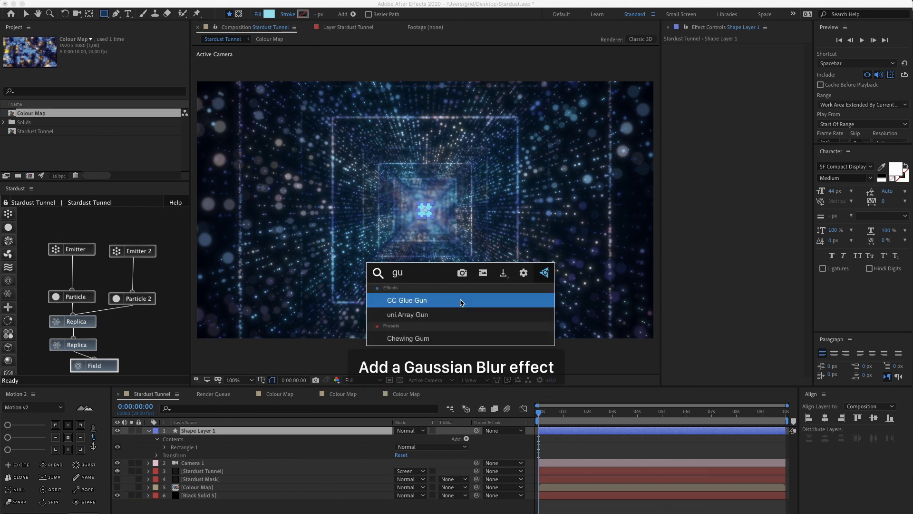
key("BackSpace")
type("a")
left_click(461, 301)
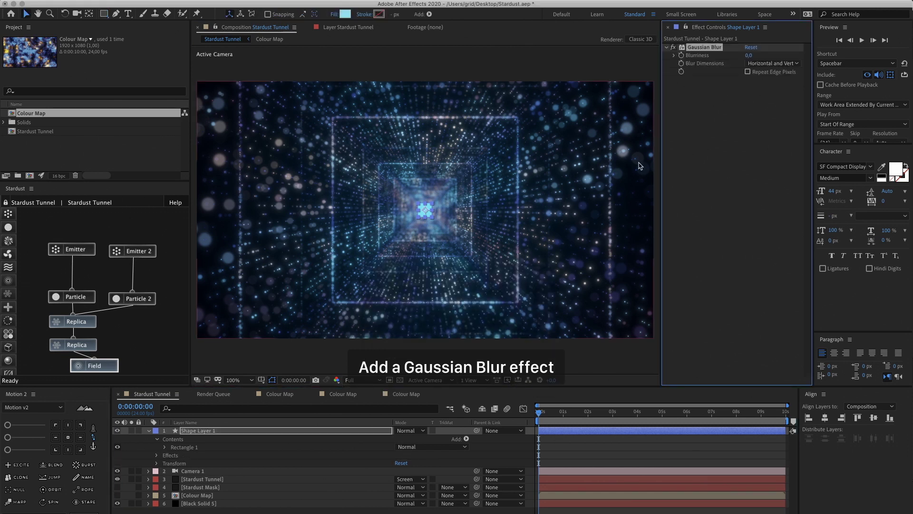
left_click(749, 56)
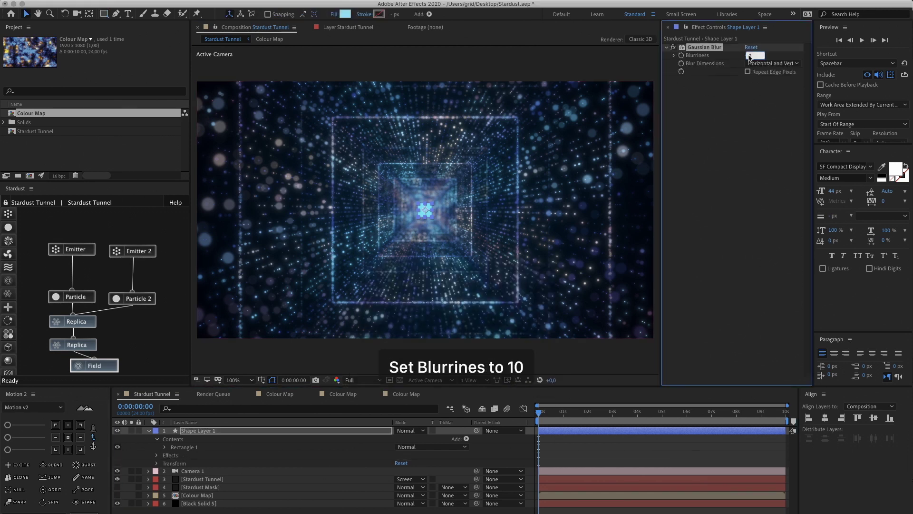
key("Return")
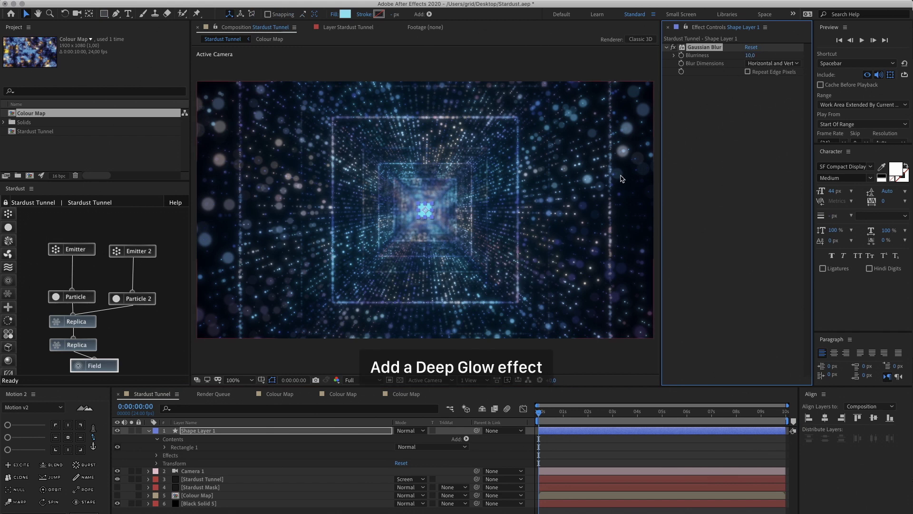
- Add Deep Glow to the square
key("ctrl+space")
type("deep")
key("Return")
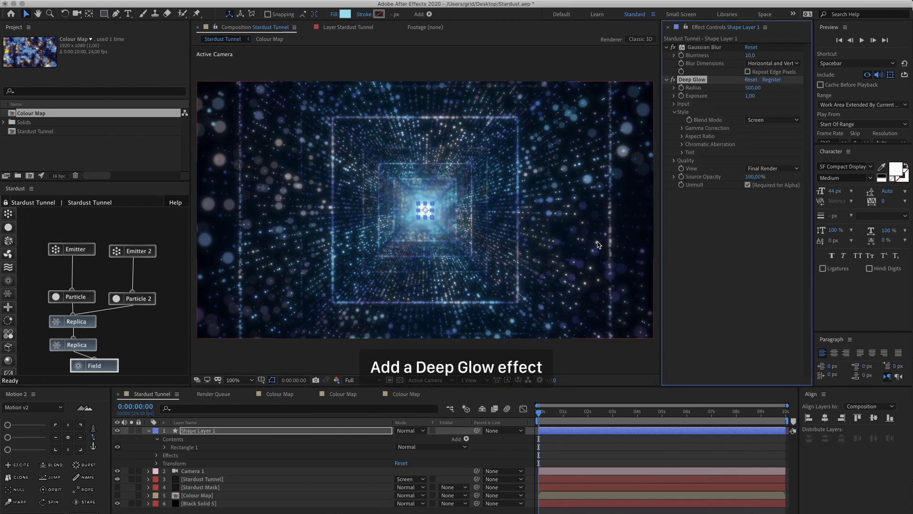
- Scale Shape Layer 1 to 150%
left_click(384, 432)
key("s")
left_click(425, 439)
type("150")
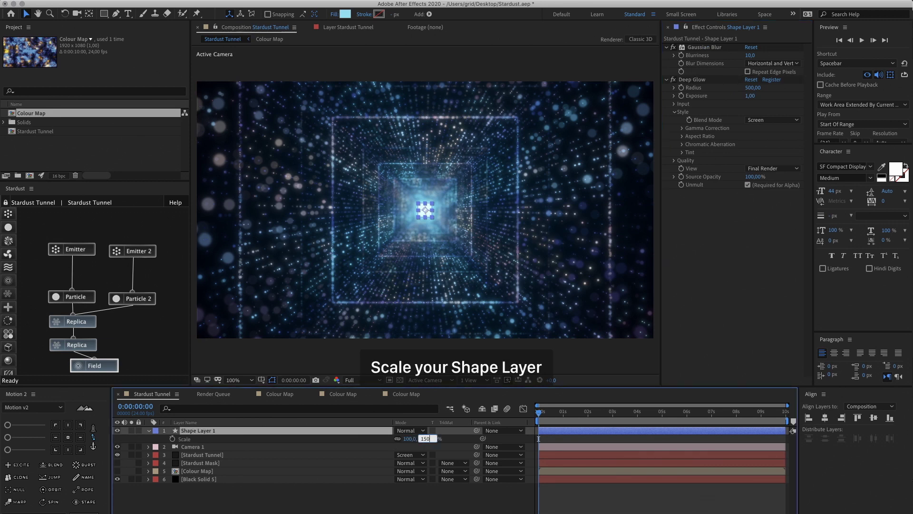
key("Return")
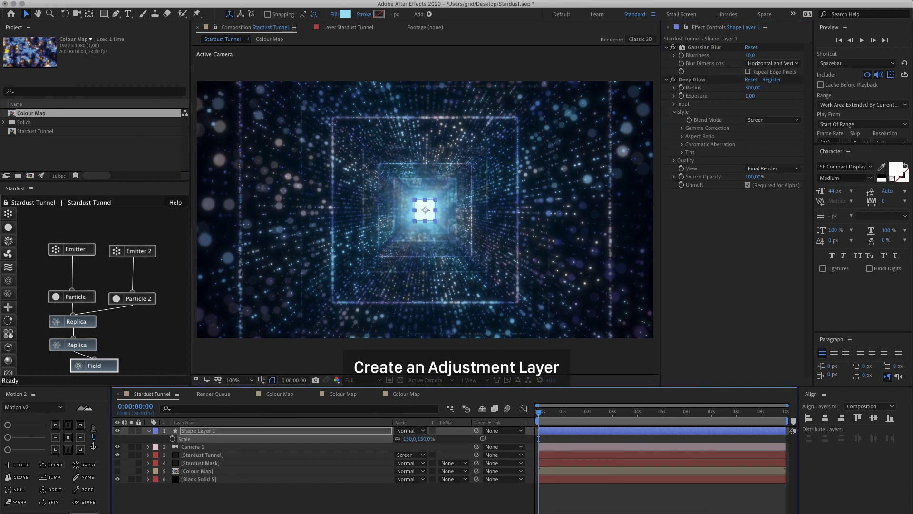
- Create an adjustment layer with uni.Chromatic Aberration at Master Distortion 0,1
left_click(371, 511)
key("super+alt+y")
key("ctrl+space")
type("chroma")
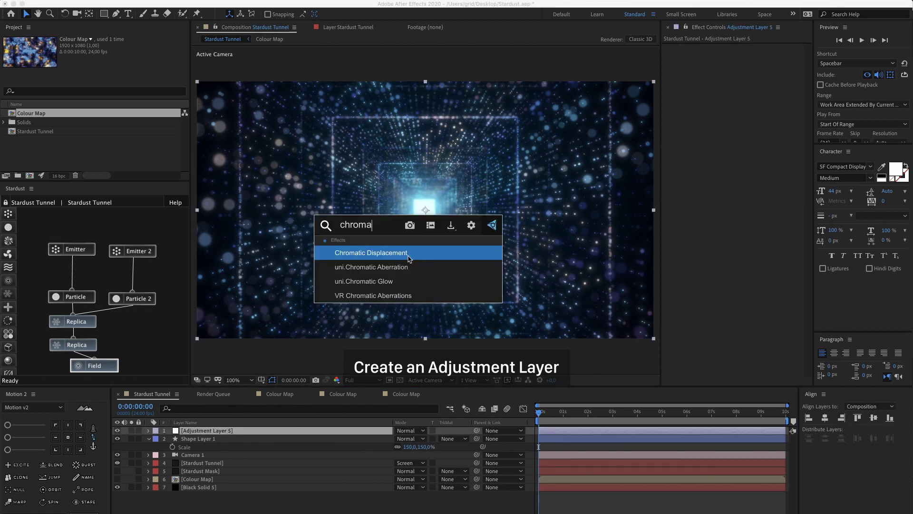
key("Down")
key("Return")
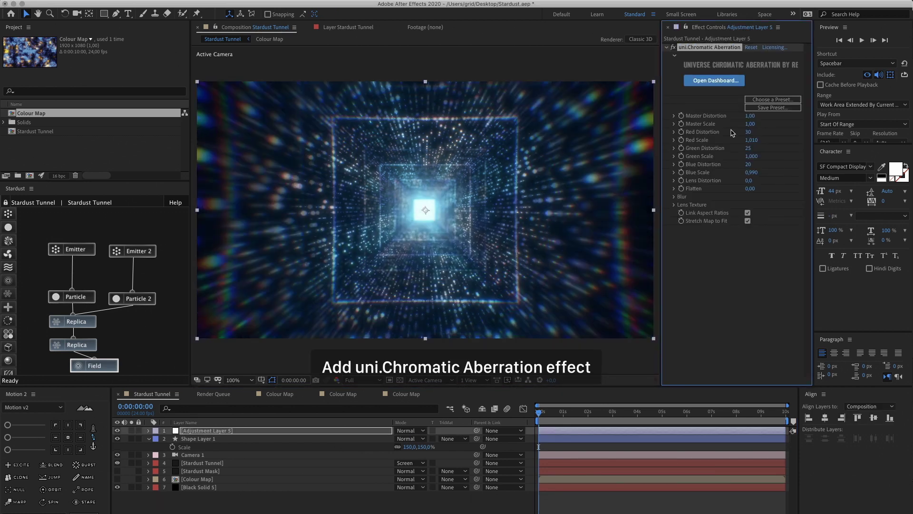
left_click(751, 116)
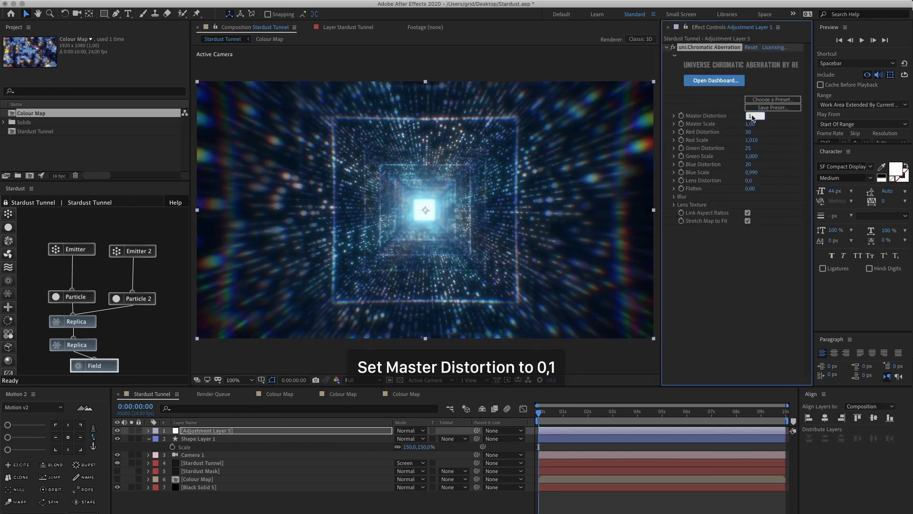
type("0,1")
key("Return")
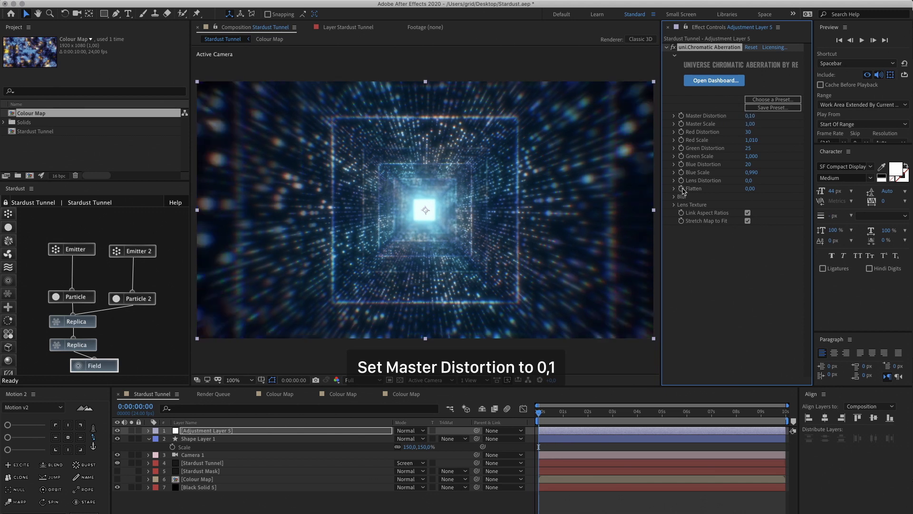
- Set the aberration's Radial Blur to 2 and Edge Radius to 1100
left_click(674, 197)
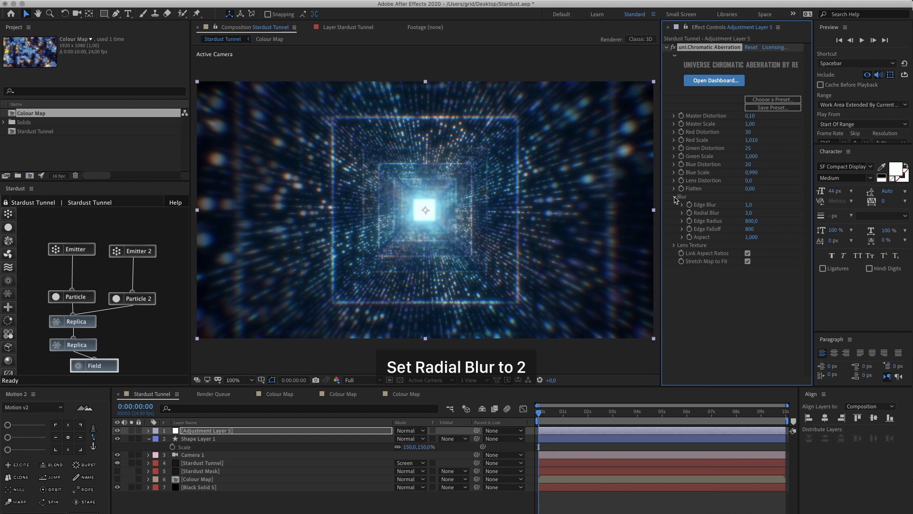
left_click(750, 213)
type("2")
key("Return")
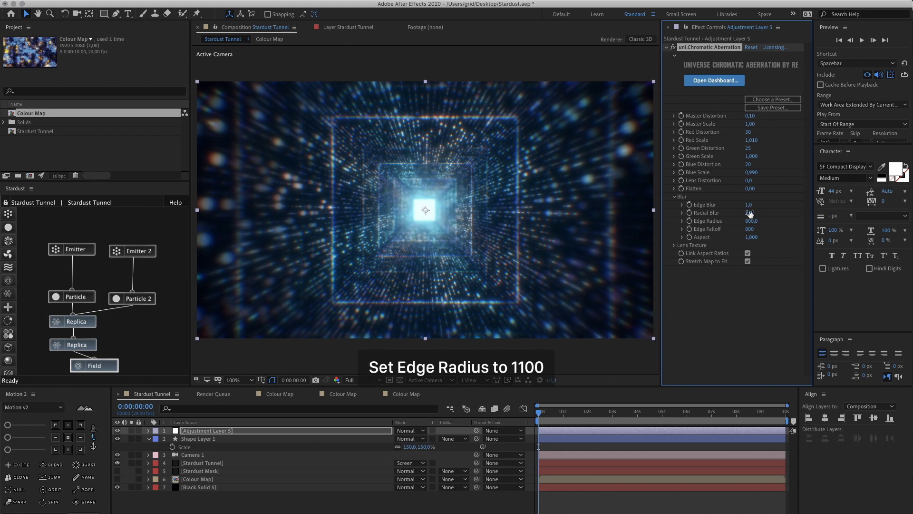
left_click(751, 221)
type("1100")
key("Return")
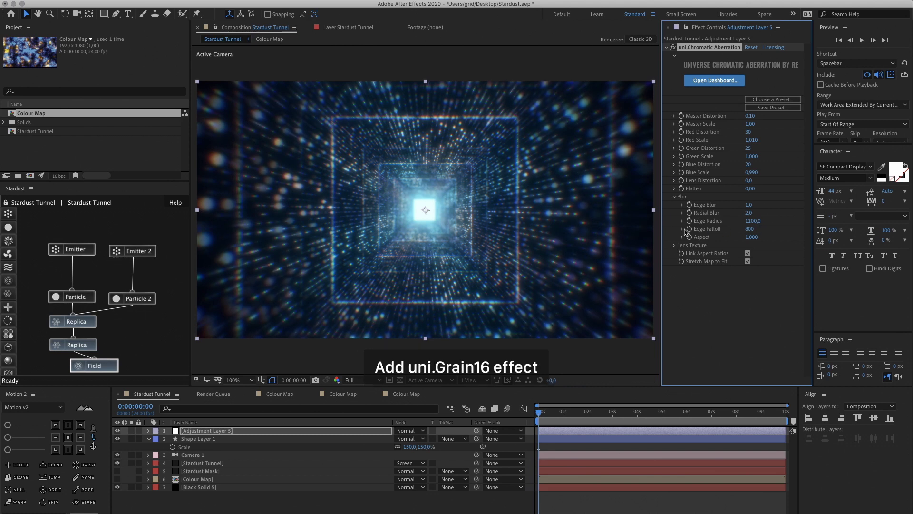
- Apply uni.Grain16 to the adjustment layer and raise Grain Opacity to 160
key("ctrl+space")
type("u")
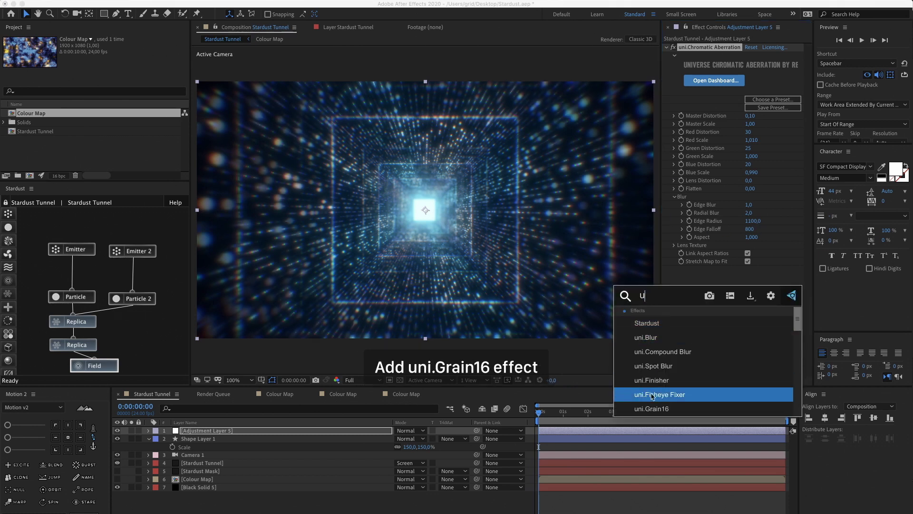
left_click(652, 408)
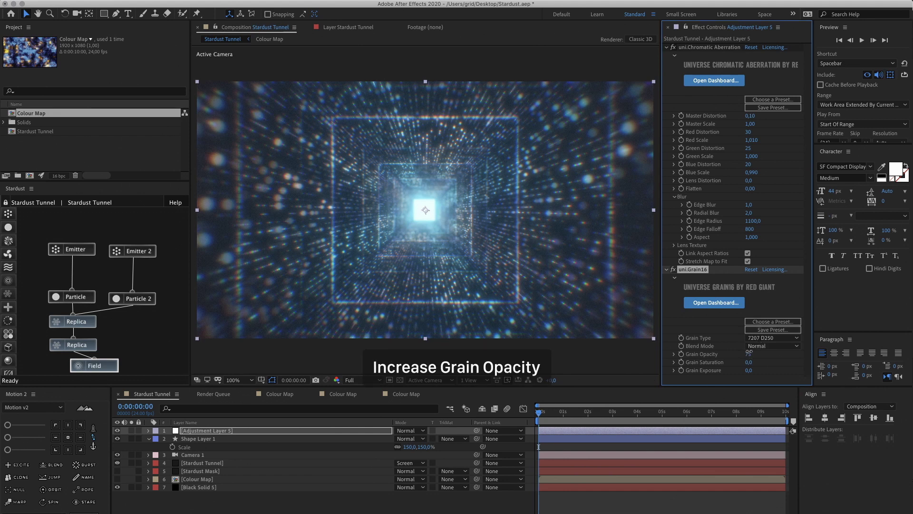
left_click_drag(795, 357, 798, 358)
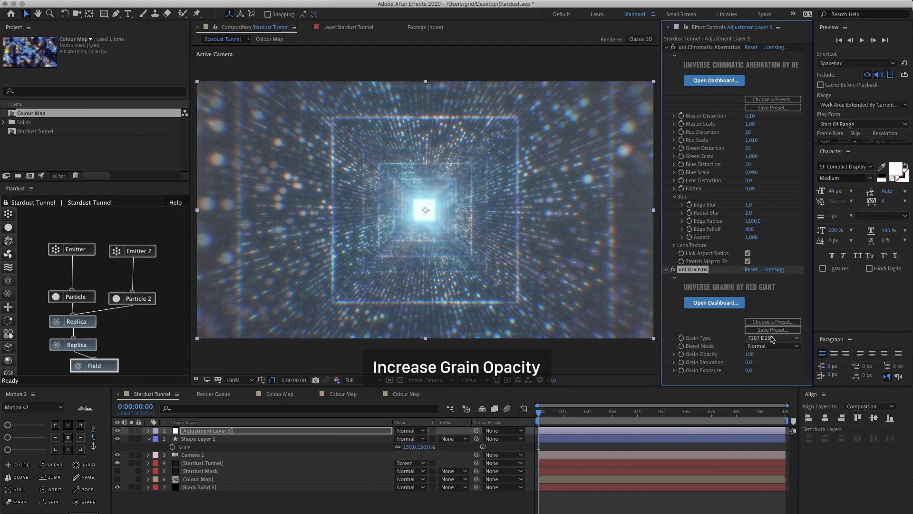